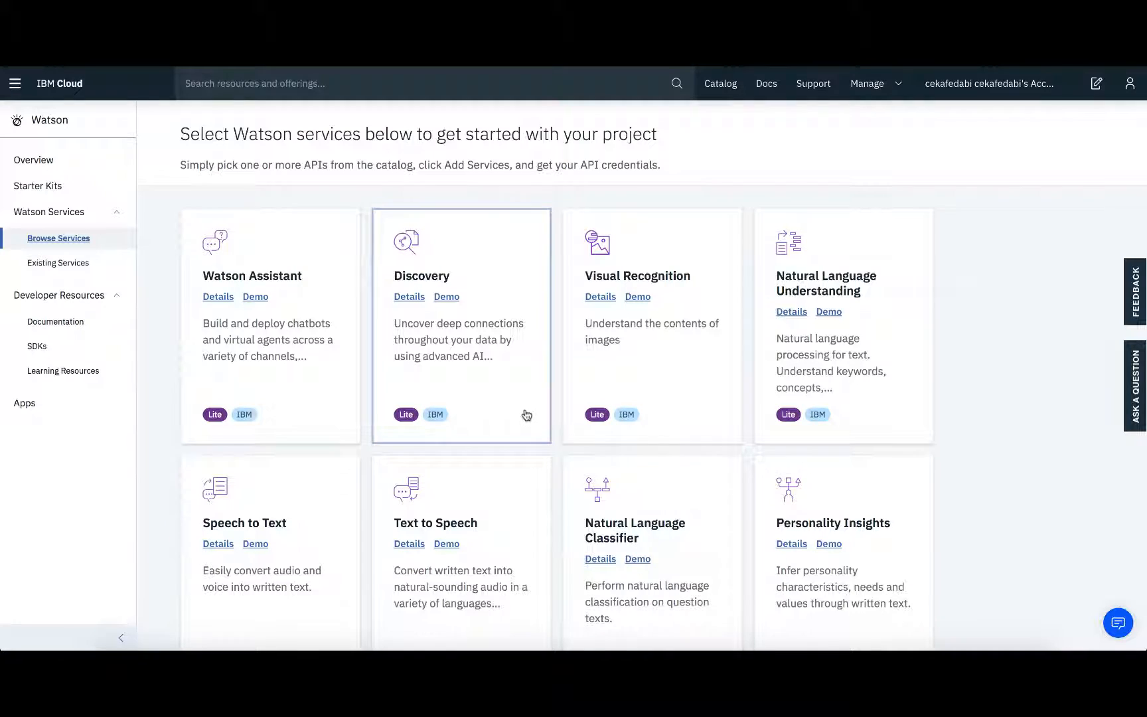
Look through the available Watson services in the service catalog
{"action": "scroll", "coordinate": [392, 464], "scroll_direction": "down", "scroll_amount": 4}
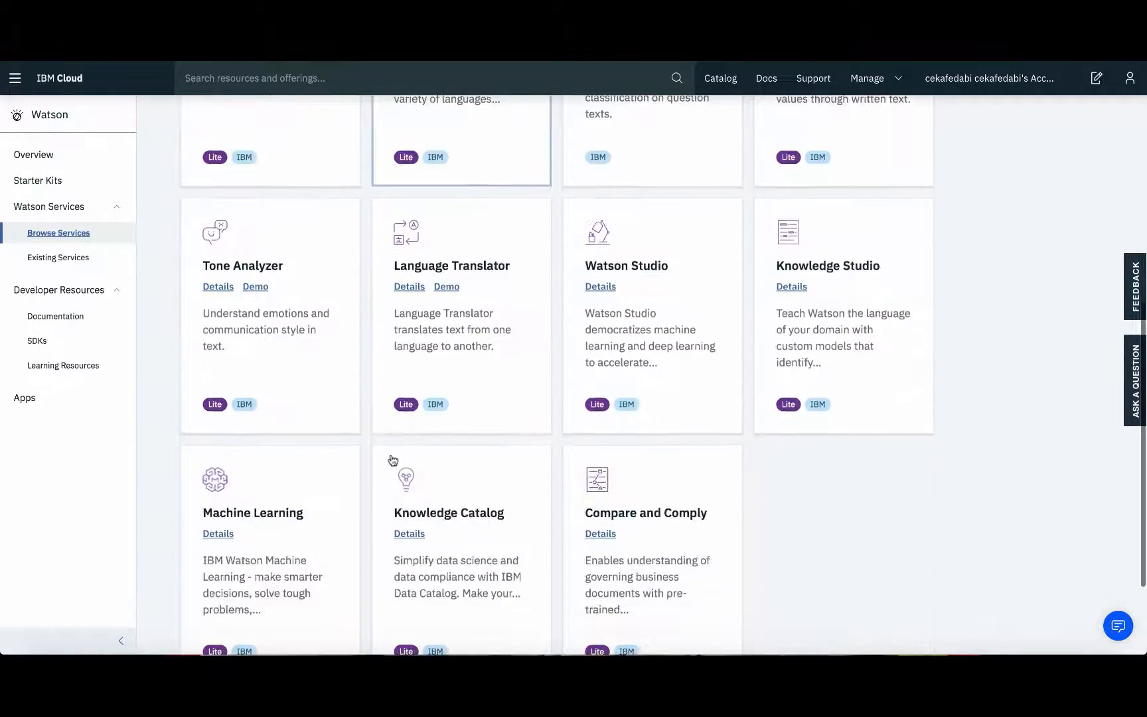
{"action": "scroll", "coordinate": [393, 460], "scroll_direction": "up", "scroll_amount": 8}
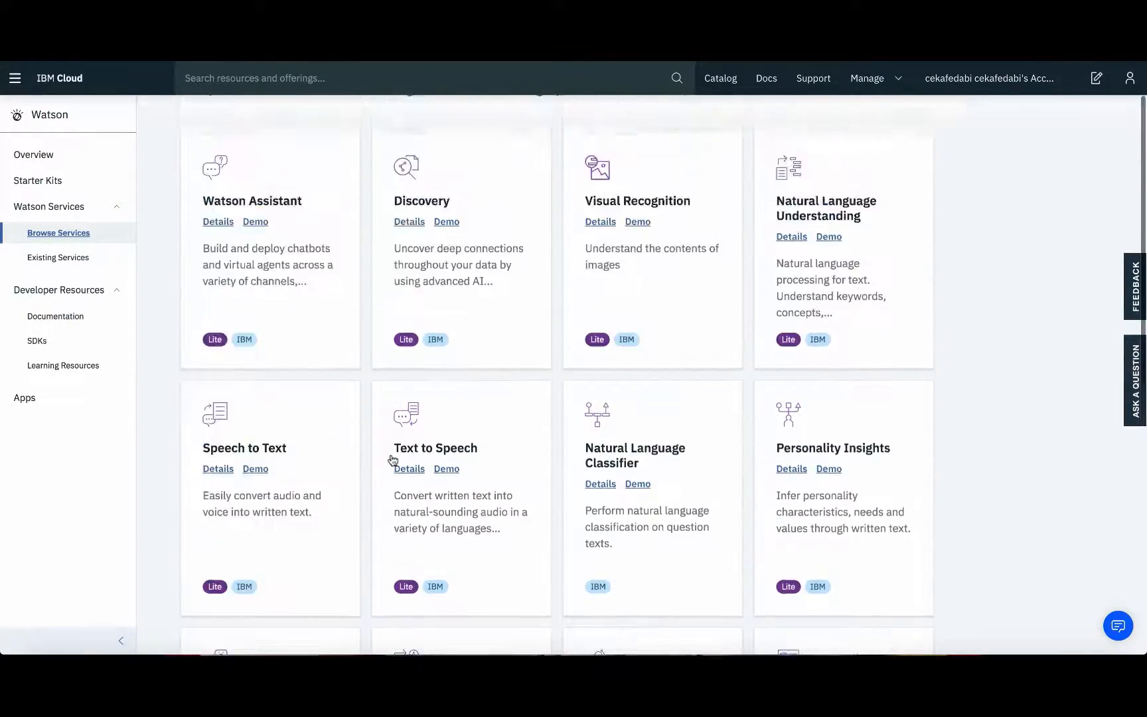
{"action": "scroll", "coordinate": [393, 461], "scroll_direction": "up", "scroll_amount": 1}
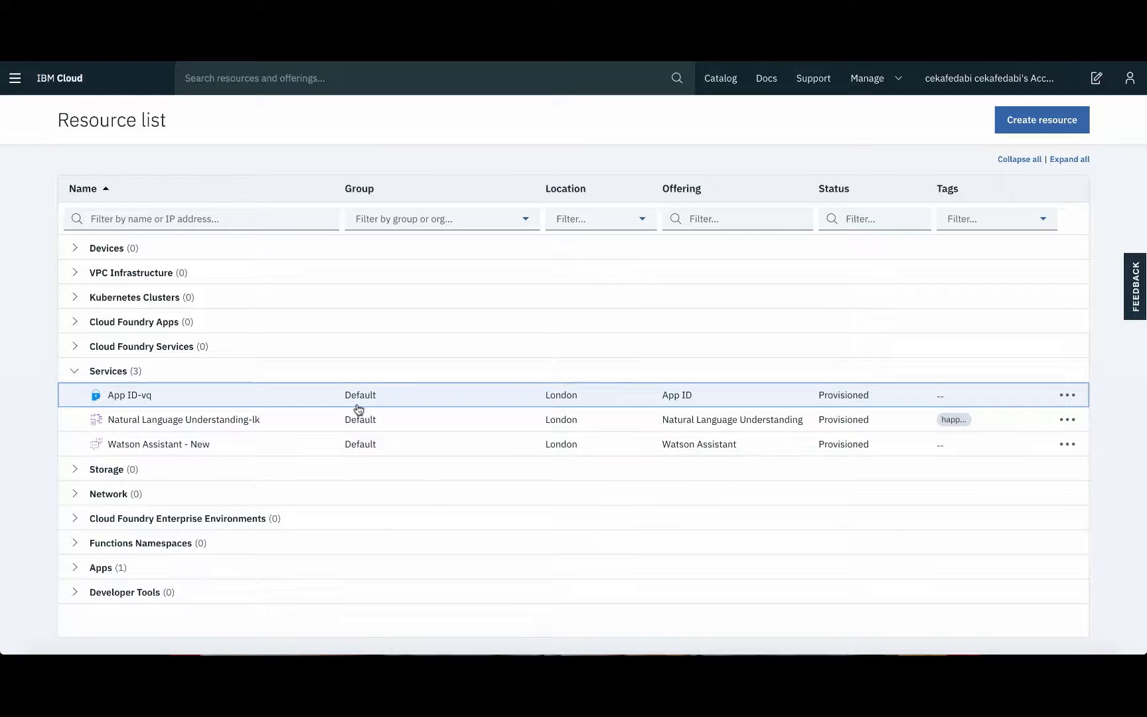
Open the Watson Assistant - New service from the resource list and launch its Watson Assistant tool
{"action": "left_click", "coordinate": [194, 455]}
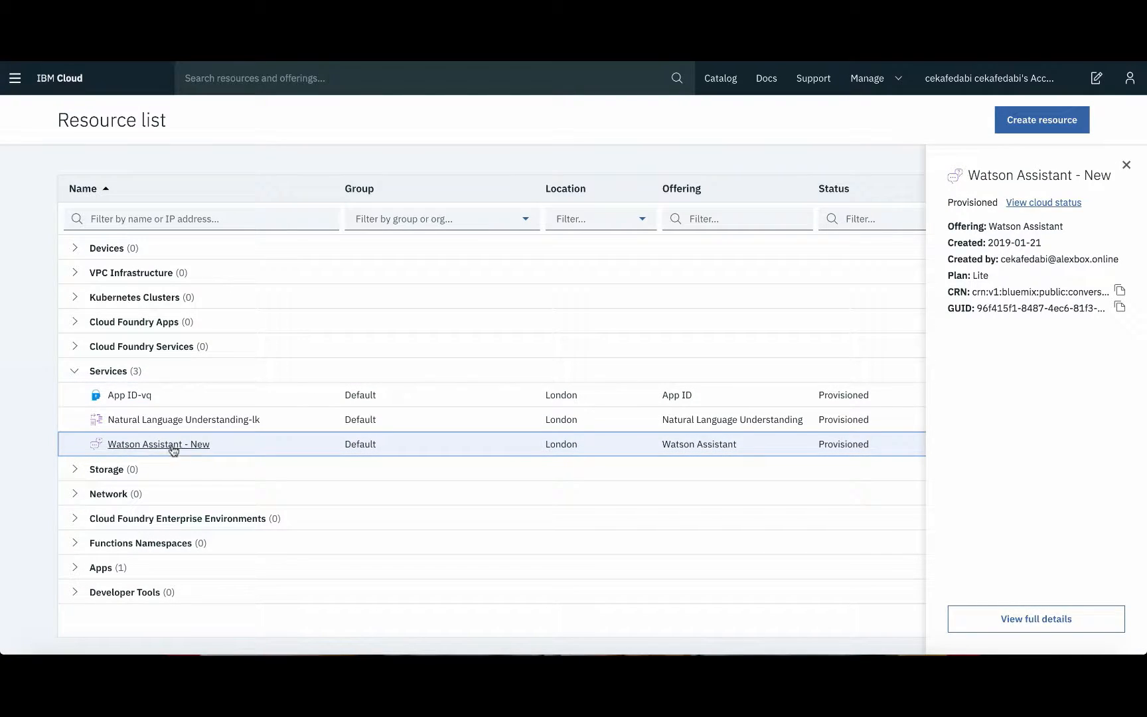
{"action": "left_click", "coordinate": [173, 449]}
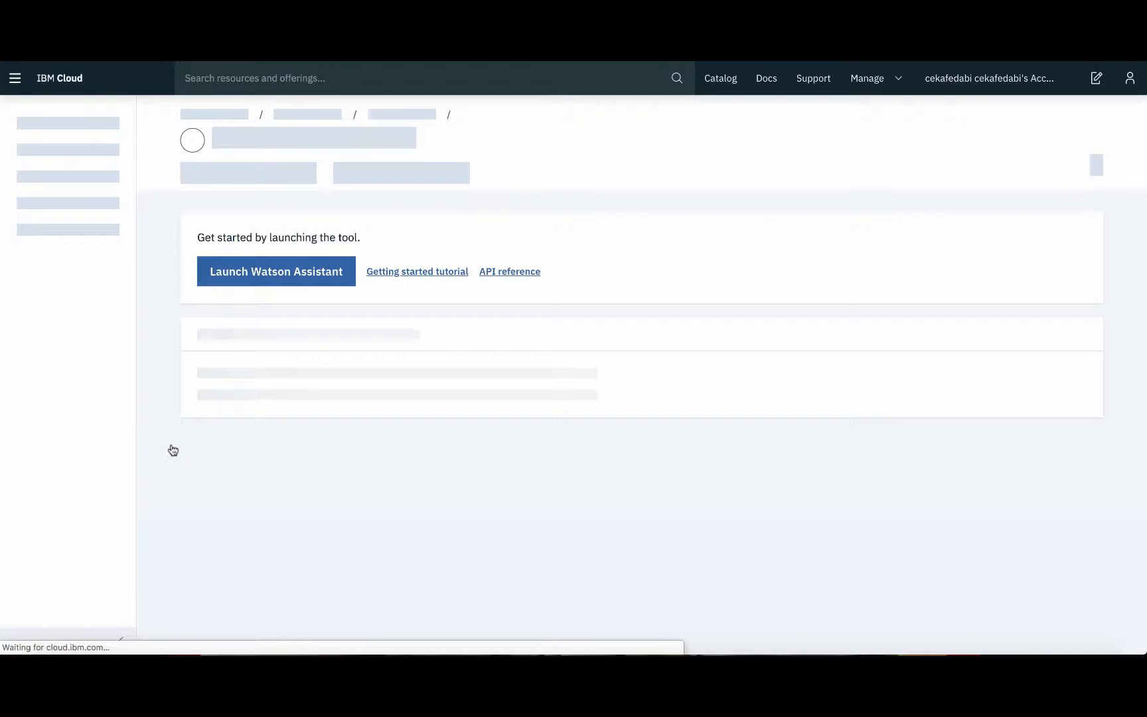
{"action": "left_click", "coordinate": [302, 279]}
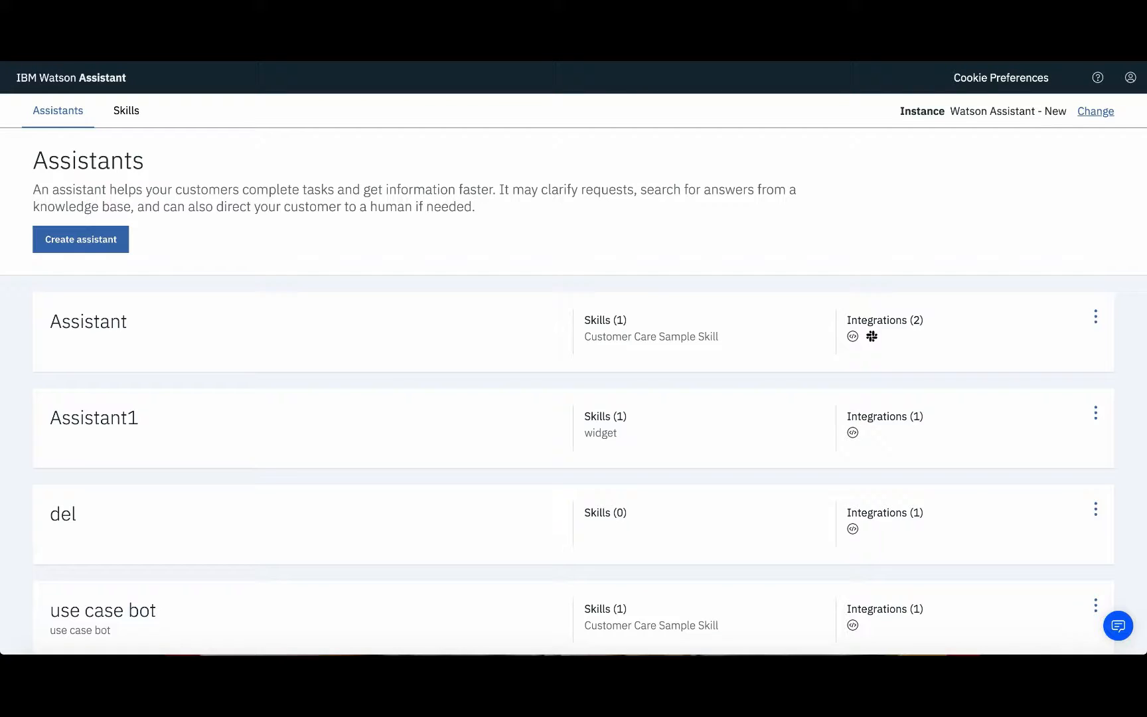
Start creating a new skill of the Dialog skill type
{"action": "left_click", "coordinate": [125, 113]}
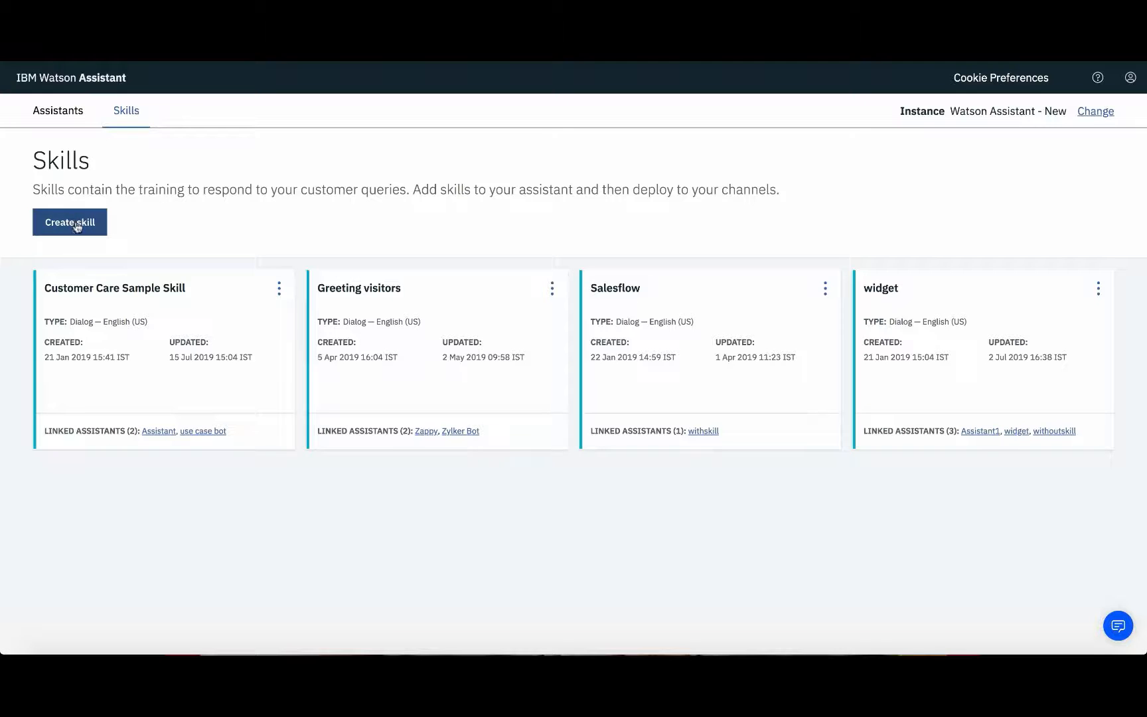
{"action": "left_click", "coordinate": [73, 227]}
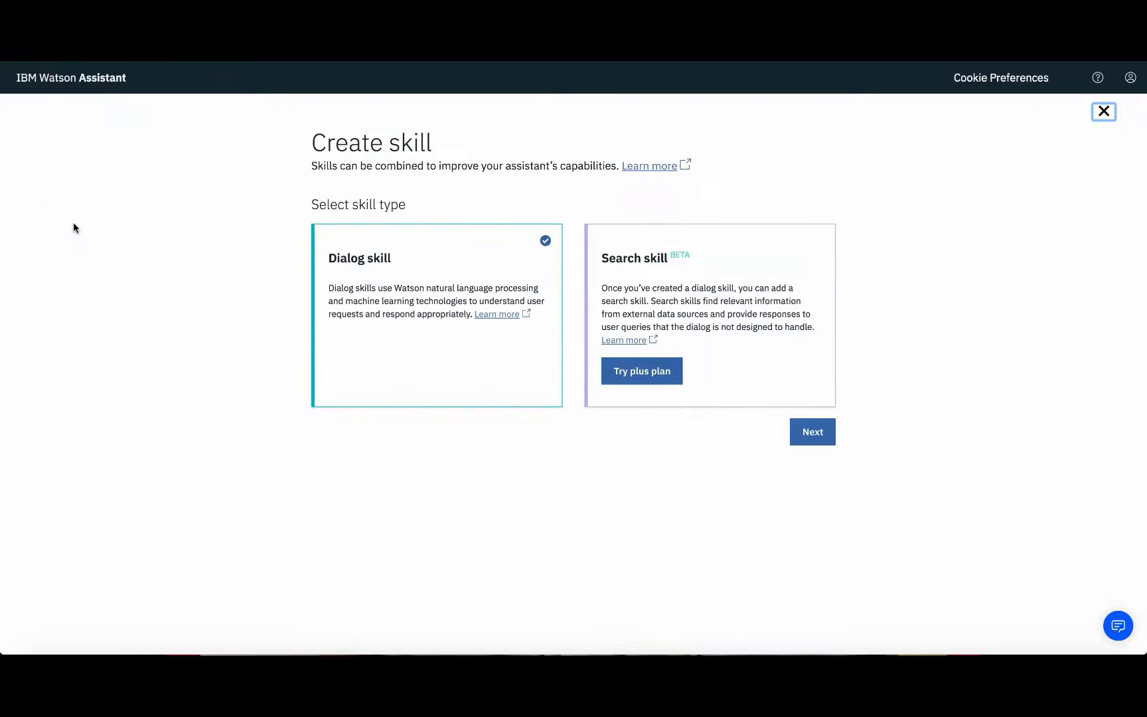
{"action": "left_click", "coordinate": [370, 315]}
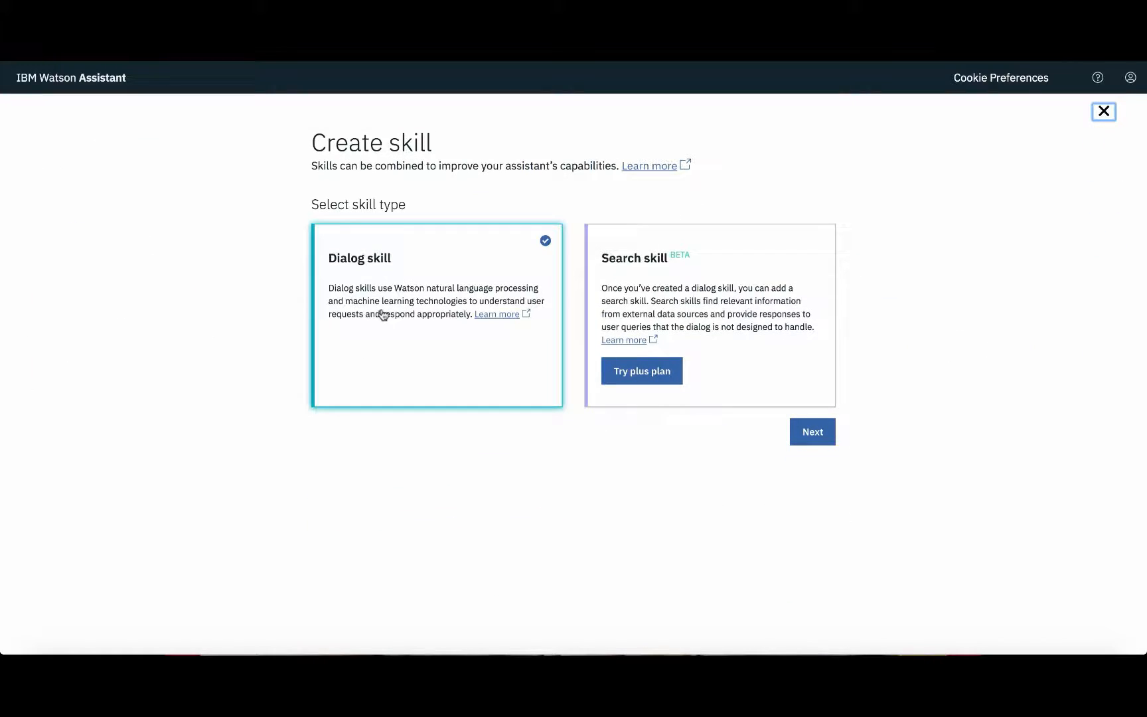
{"action": "left_click", "coordinate": [820, 435]}
Create the dialog skill with the name "Greet visitors" and the description "Send out a greeting message to website visitors"
{"action": "left_click", "coordinate": [478, 305]}
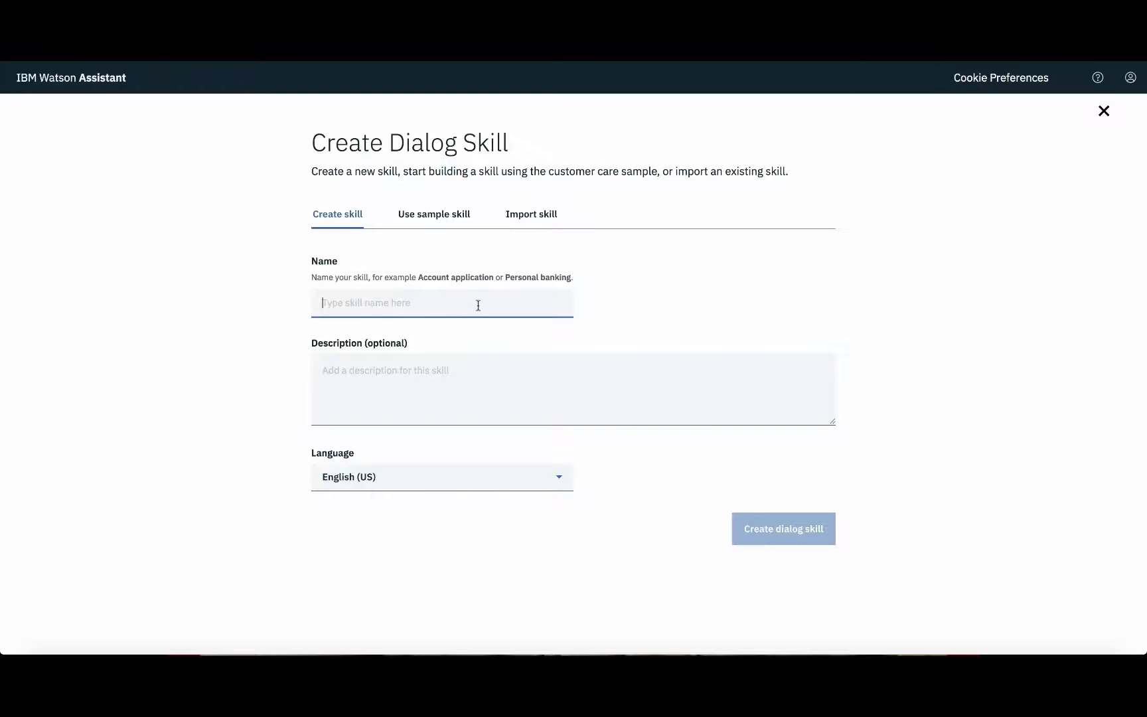
{"action": "type", "text": "Greet"}
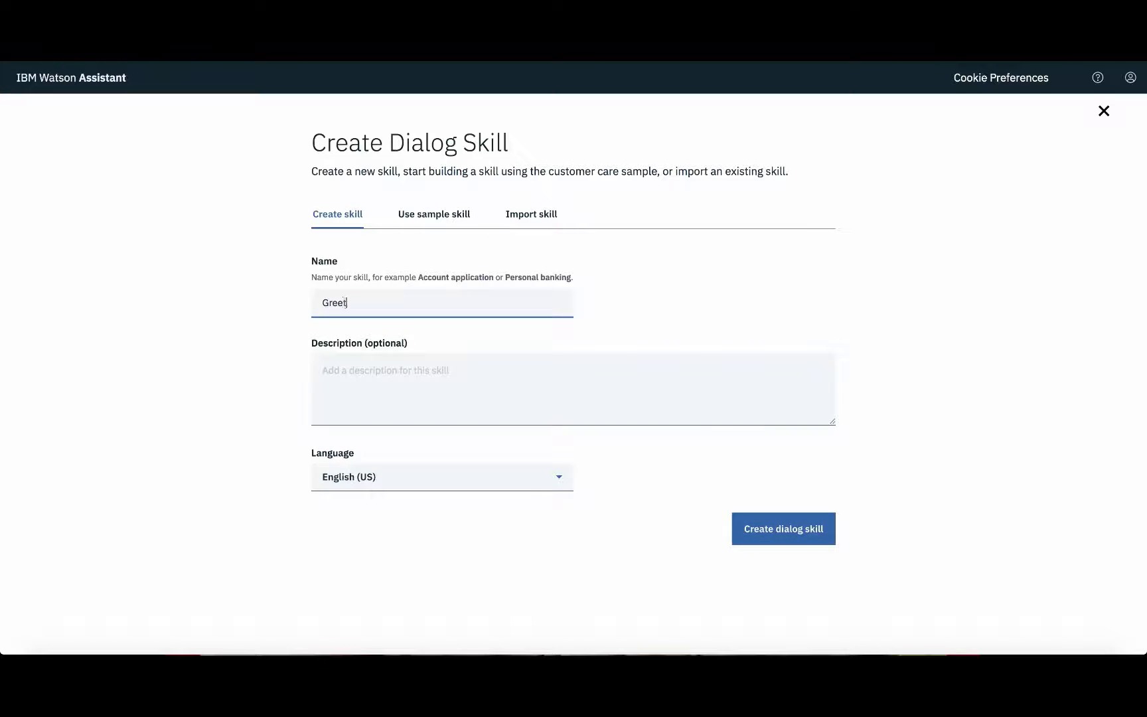
{"action": "type", "text": " visitors"}
{"action": "left_click", "coordinate": [417, 375]}
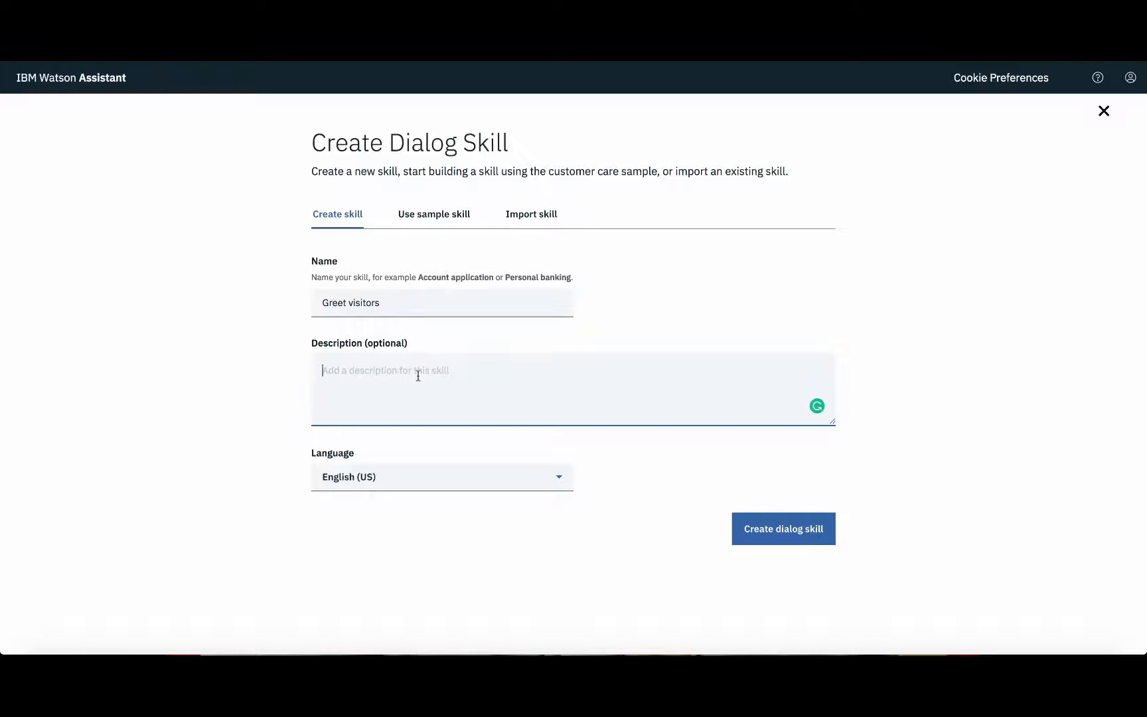
{"action": "type", "text": "Send out a greeting message to website visitors"}
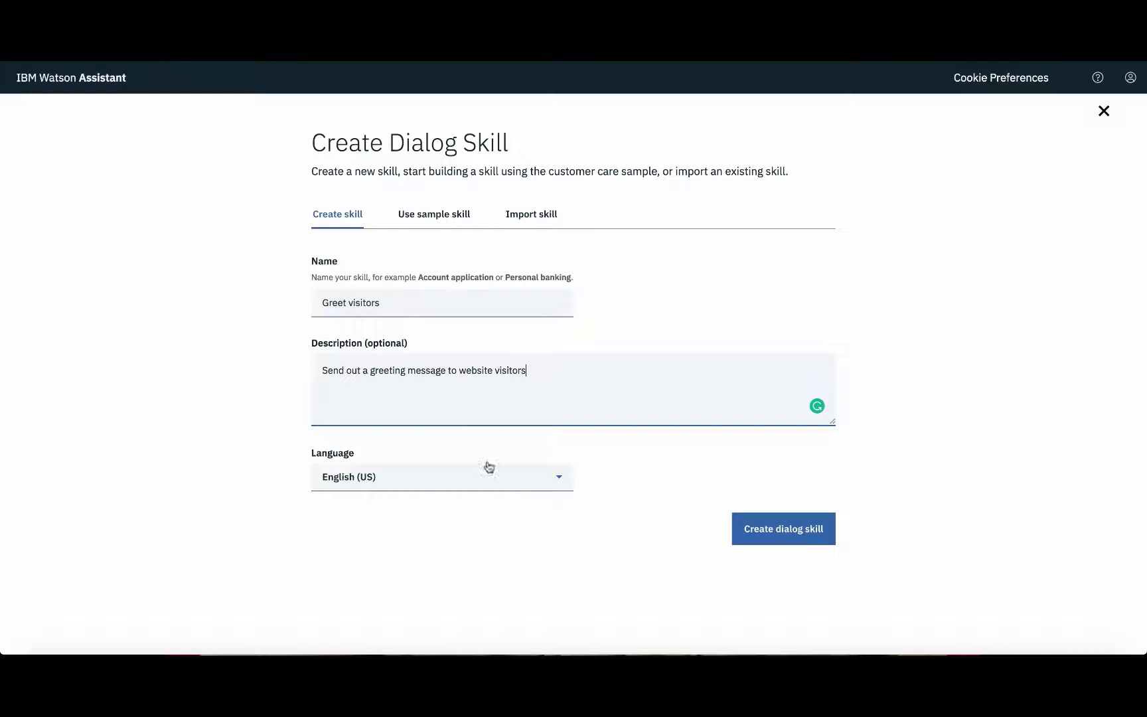
{"action": "left_click", "coordinate": [749, 528]}
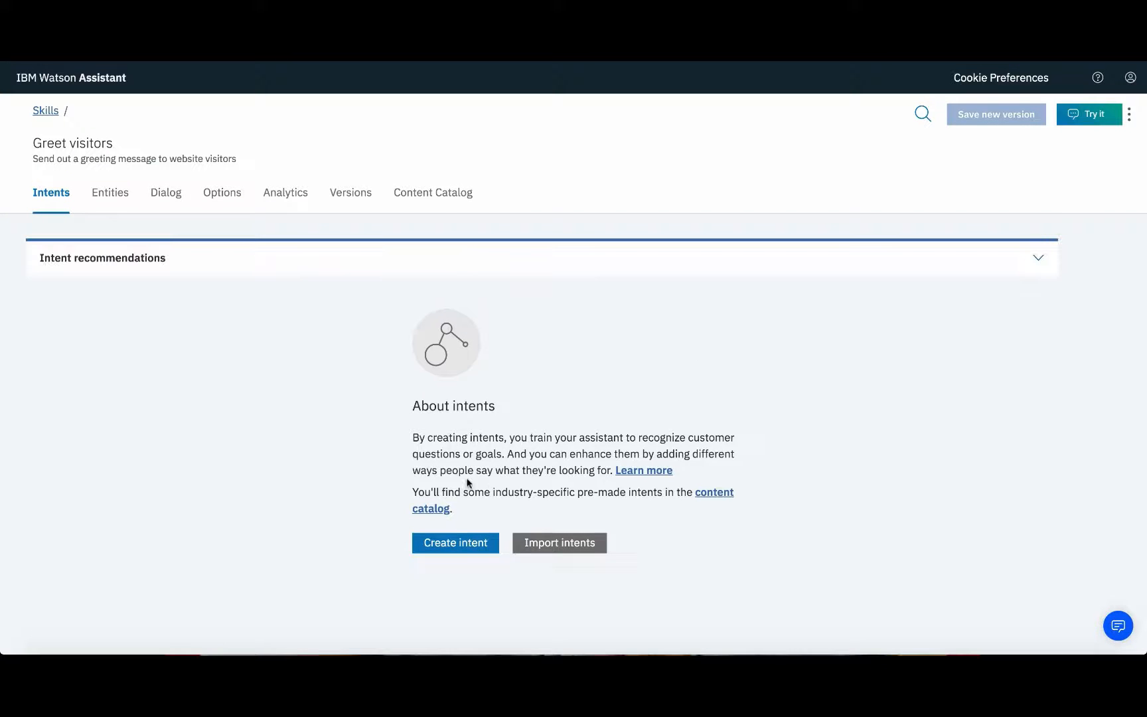
Create the intent #happy with the description "To greet customers with a smiley"
{"action": "left_click", "coordinate": [443, 543]}
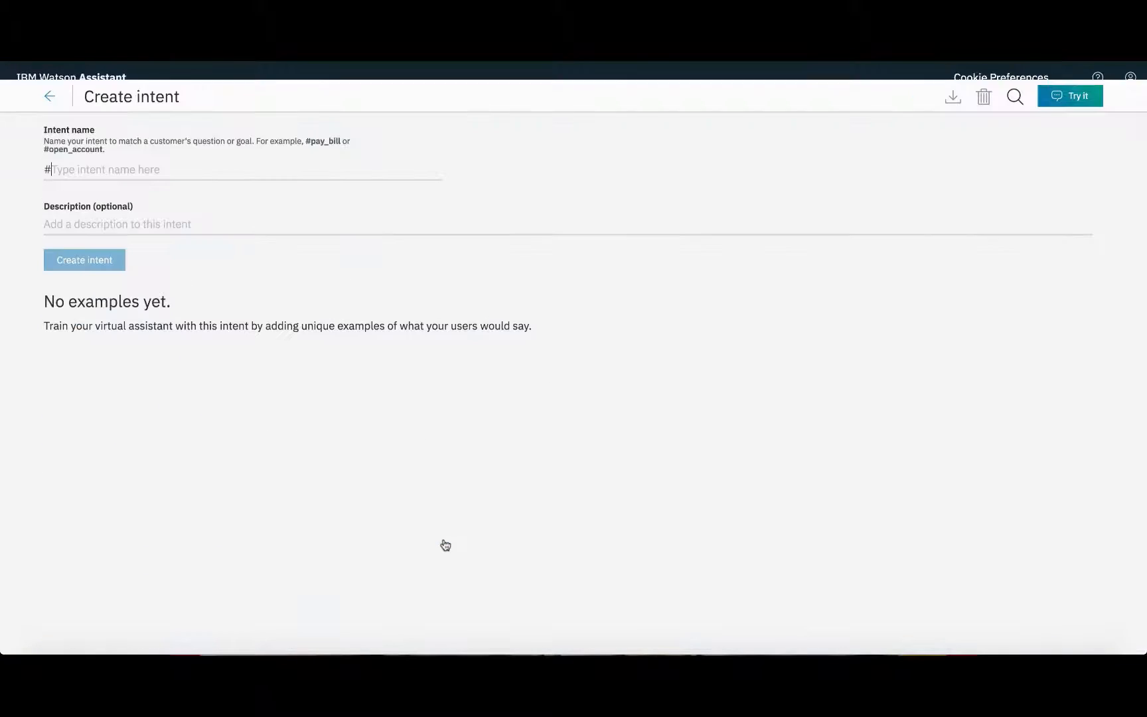
{"action": "type", "text": "hao"}
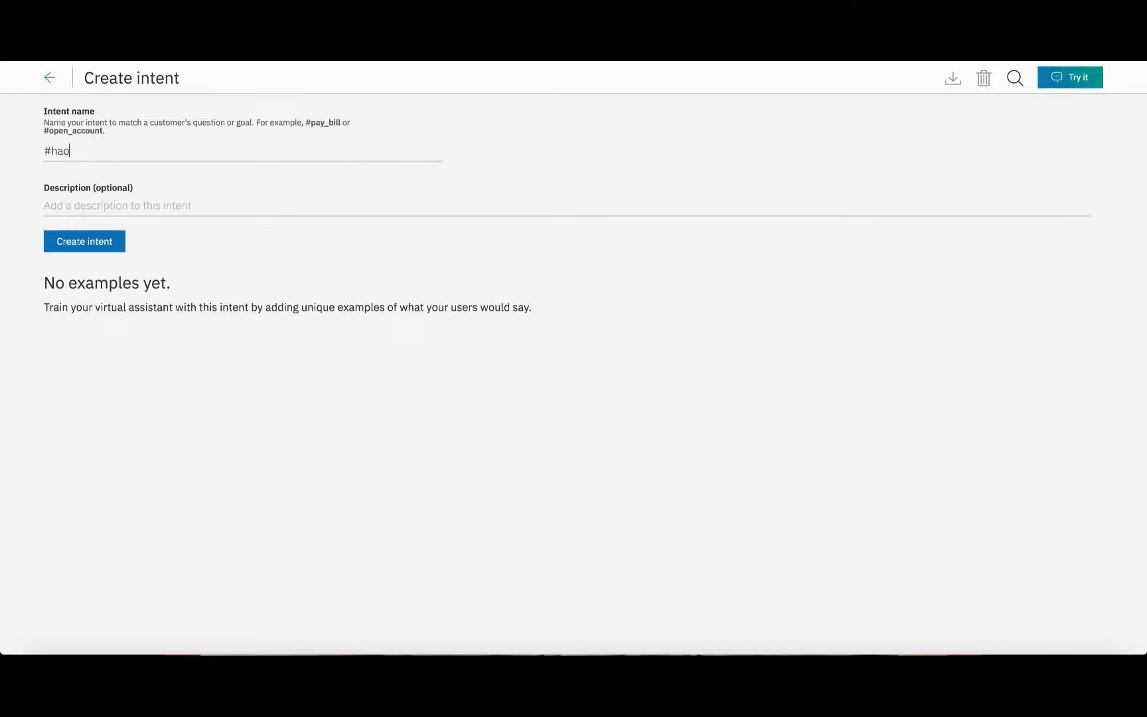
{"action": "key", "text": "BackSpace"}
{"action": "type", "text": "ppy"}
{"action": "left_click", "coordinate": [209, 204]}
{"action": "type", "text": "To greee"}
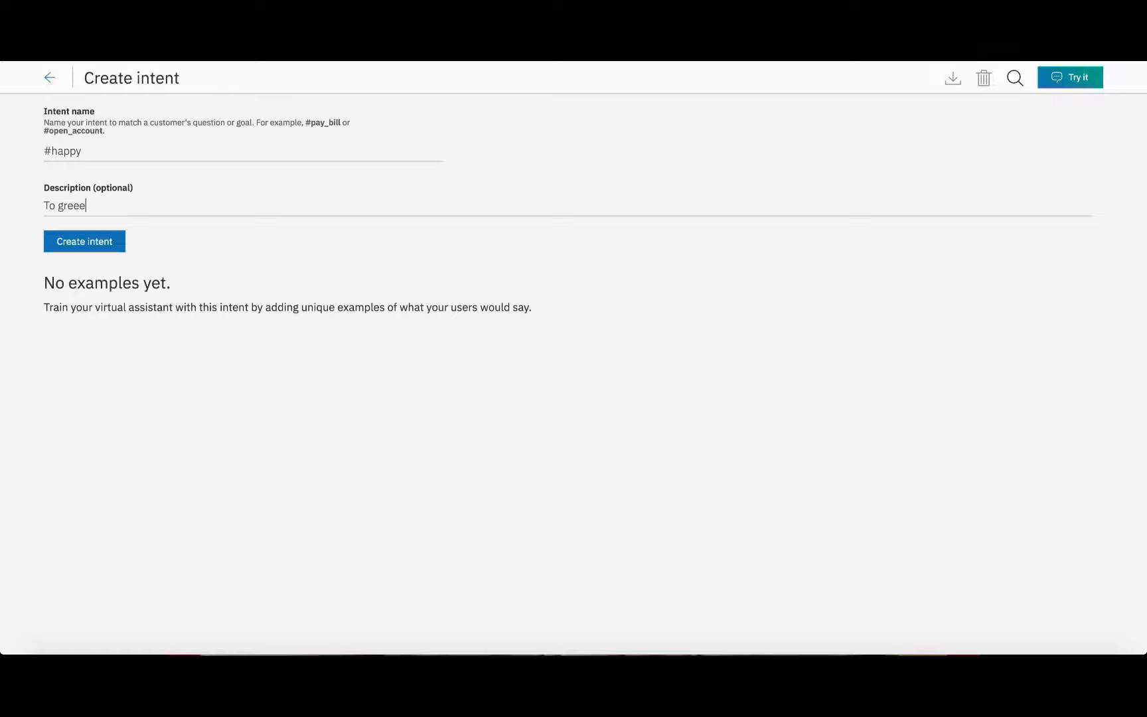
{"action": "key", "text": "BackSpace"}
{"action": "type", "text": "t customers with a smiley"}
{"action": "left_click", "coordinate": [104, 243]}
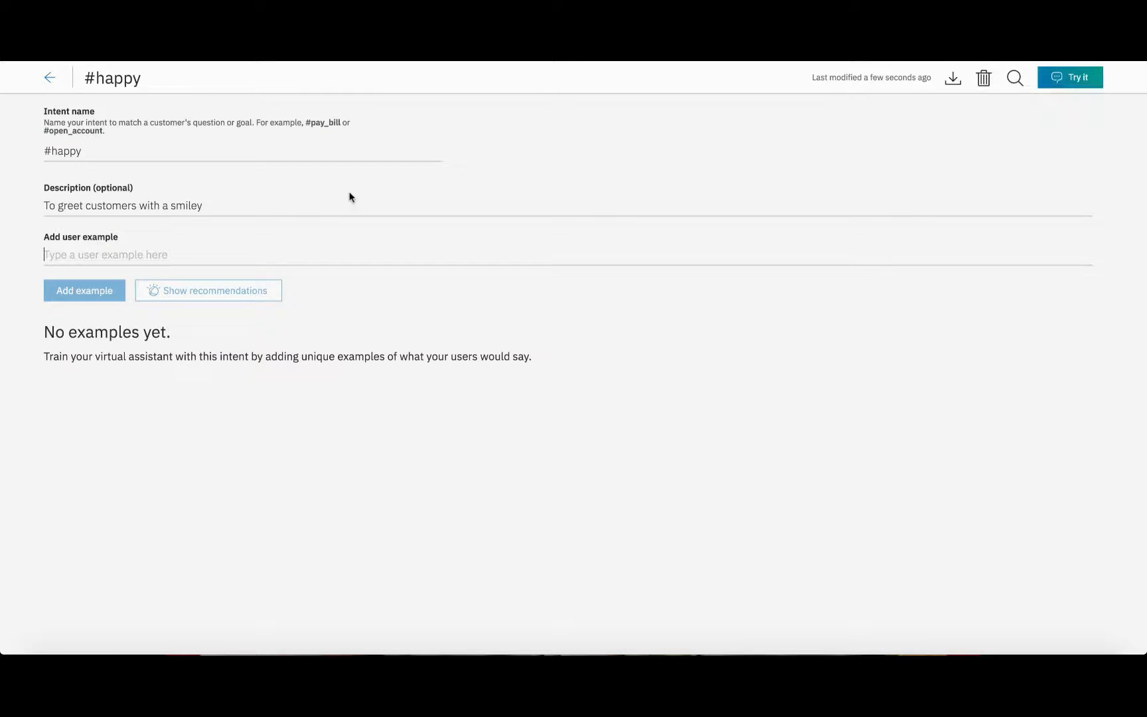
Add the user examples "Happy smileys", "Star rating" and "Happiness Rating" to the #happy intent and return to the skill
{"action": "type", "text": "Happy smil"}
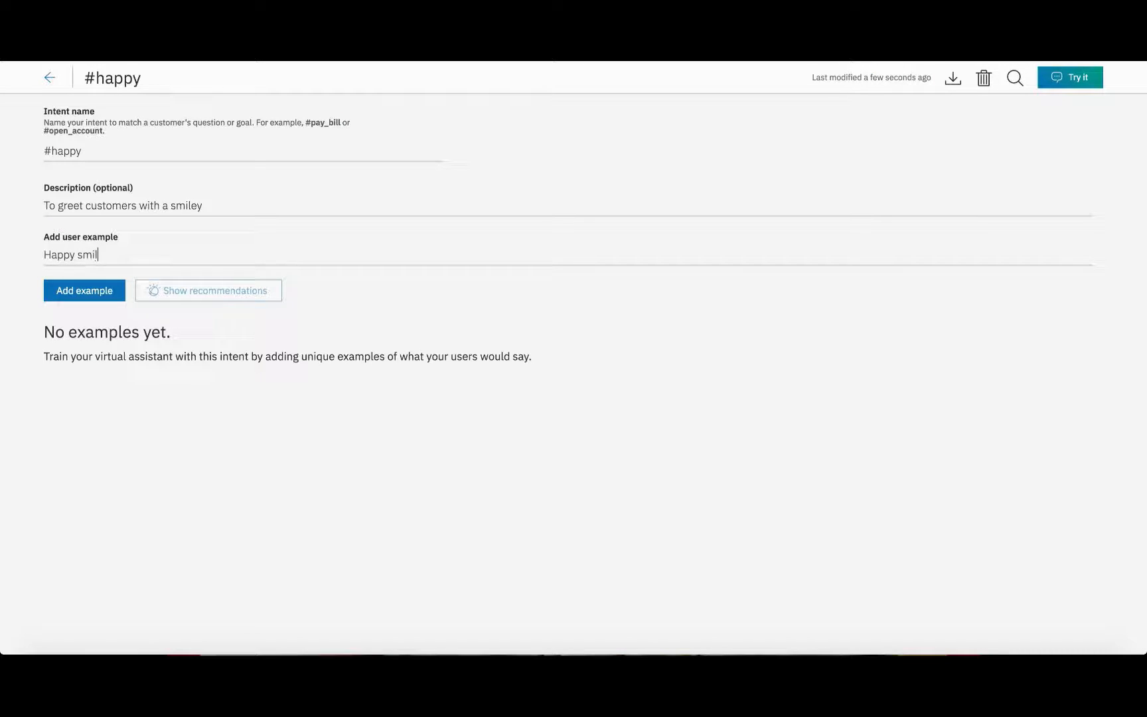
{"action": "type", "text": "eys"}
{"action": "key", "text": "Return"}
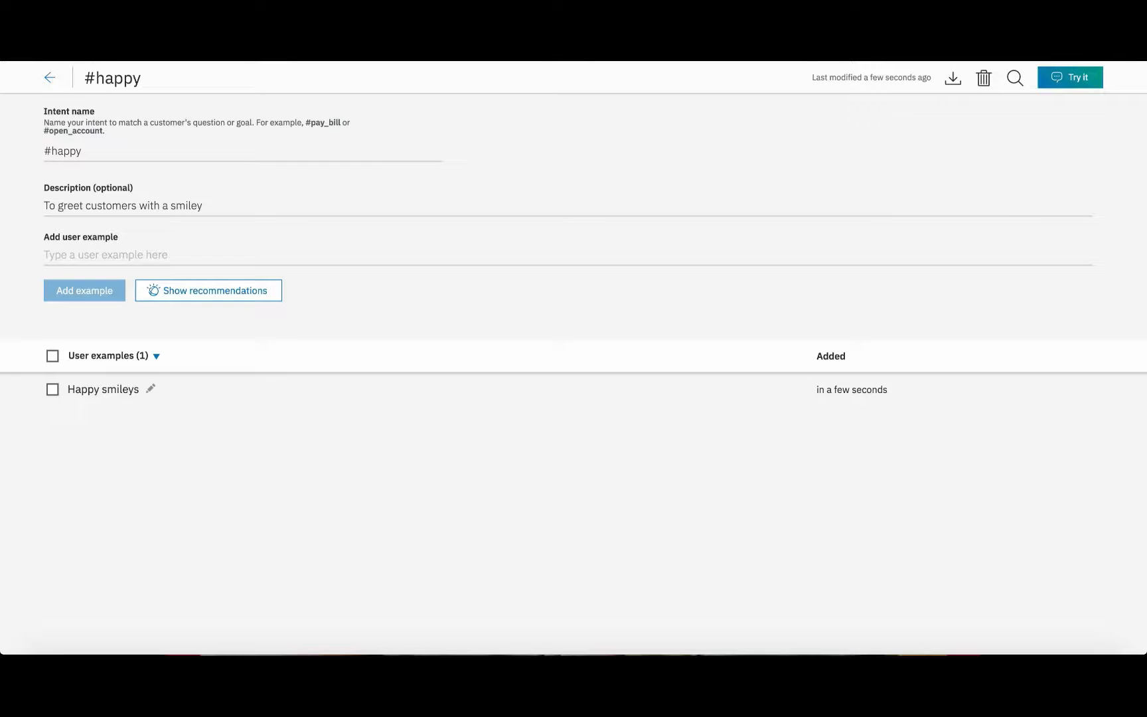
{"action": "type", "text": "Star r"}
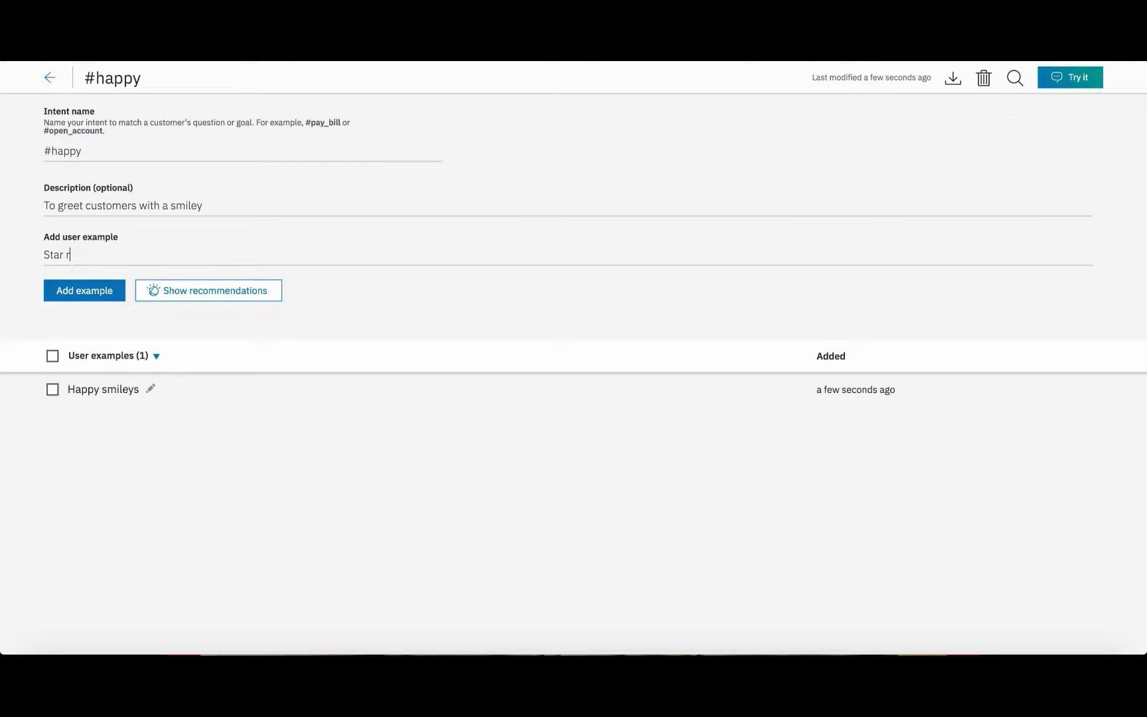
{"action": "type", "text": "ating"}
{"action": "key", "text": "Return"}
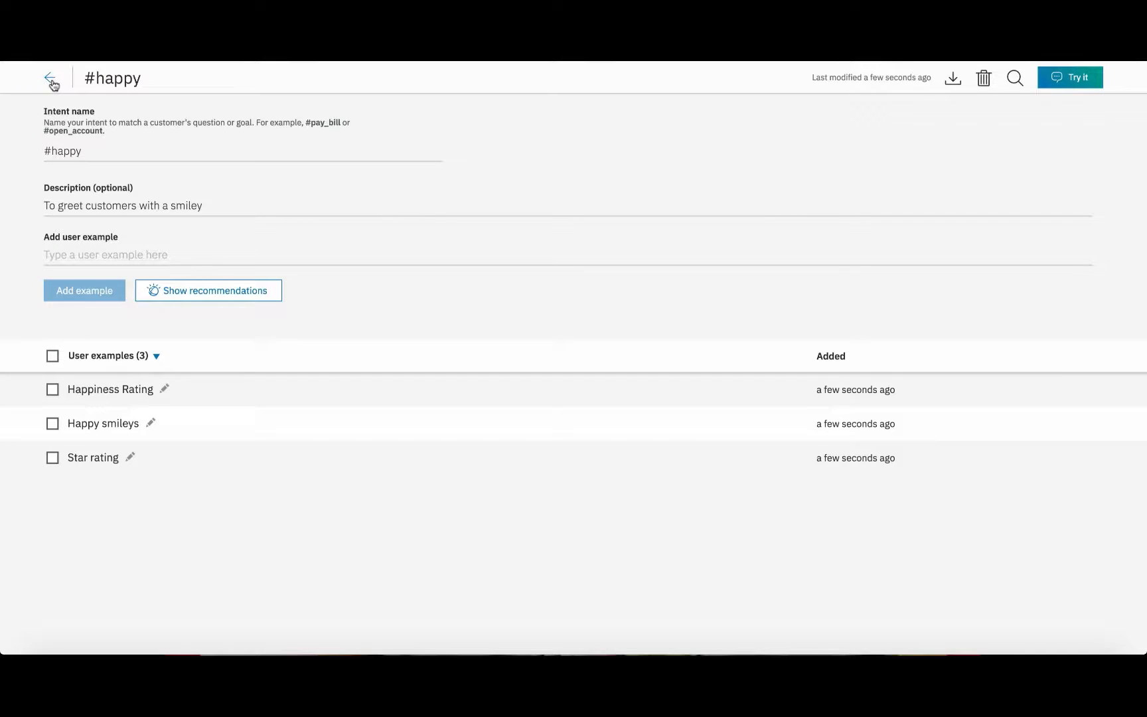
{"action": "left_click", "coordinate": [51, 80]}
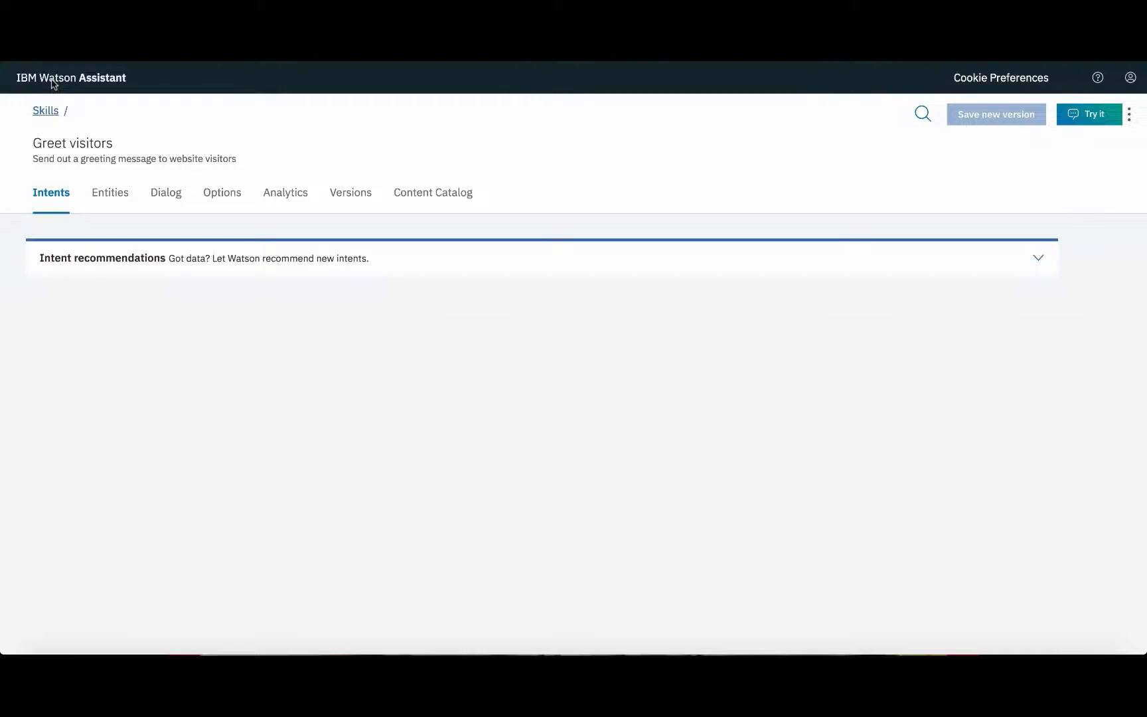
Create the dialog for the Greet visitors skill and view its default Welcome and Anything else nodes
{"action": "left_click", "coordinate": [167, 197]}
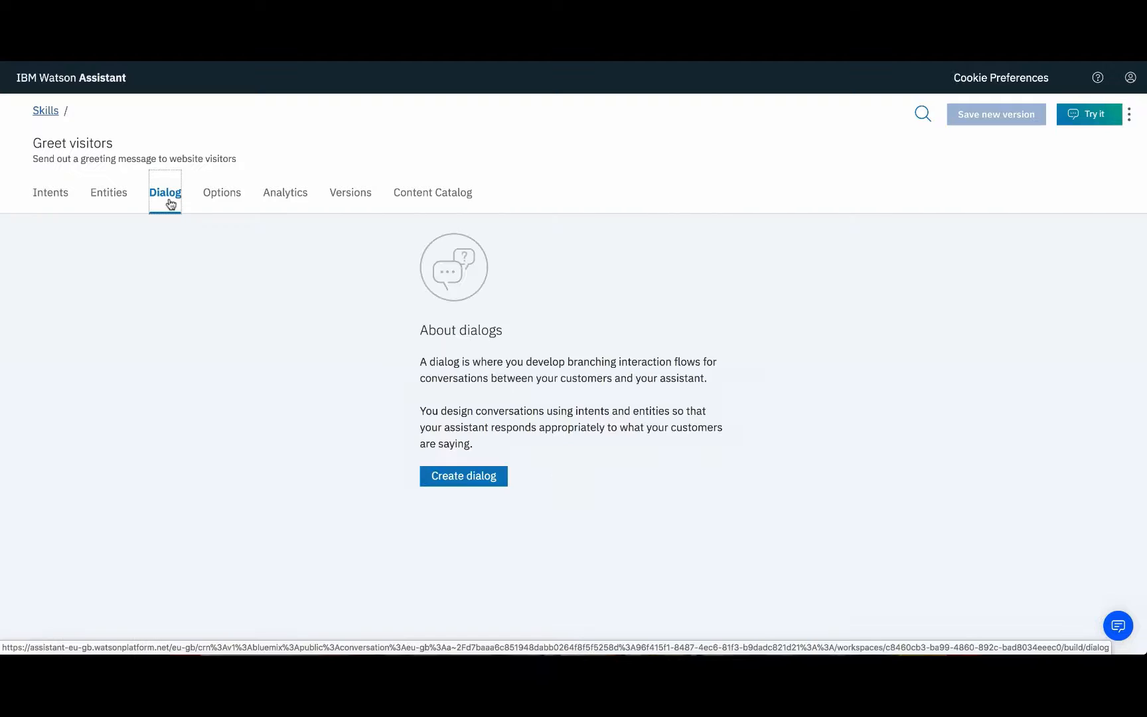
{"action": "left_click", "coordinate": [451, 485]}
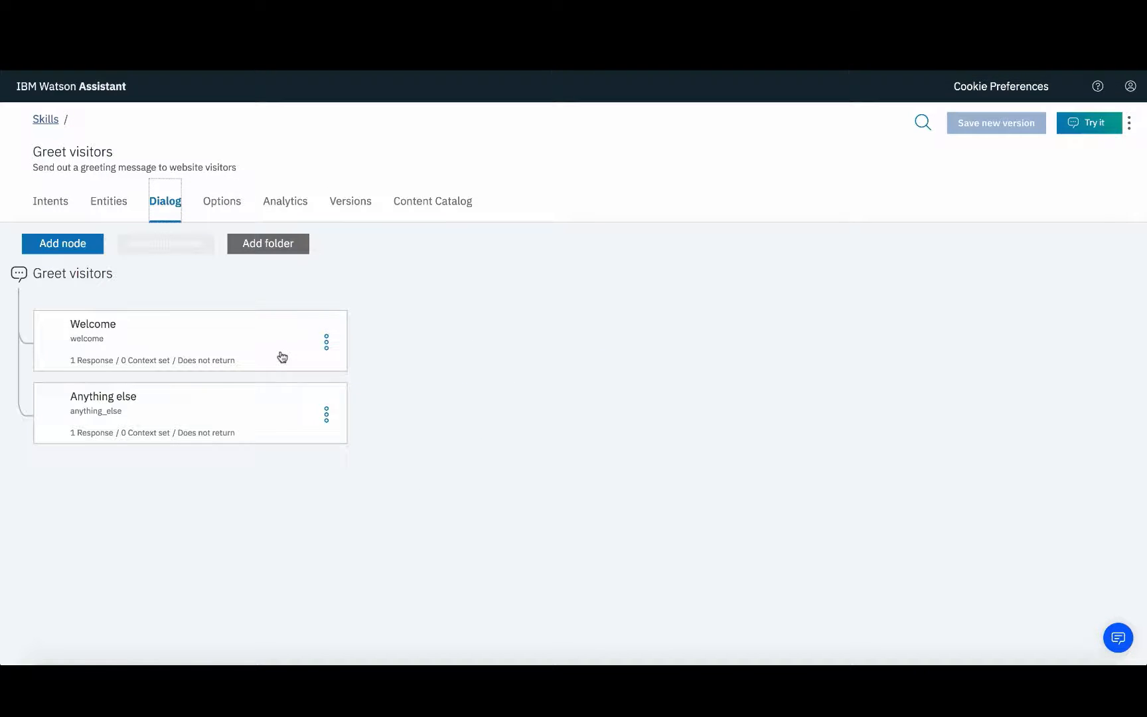
{"action": "left_click", "coordinate": [282, 356]}
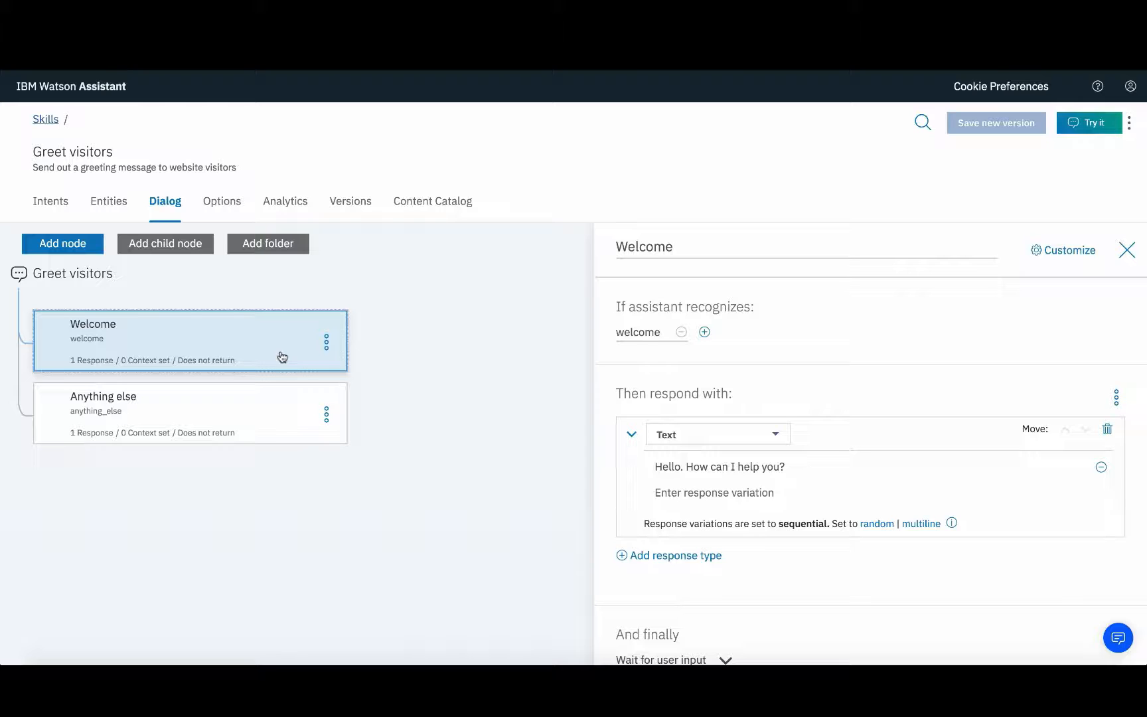
{"action": "left_click", "coordinate": [286, 414]}
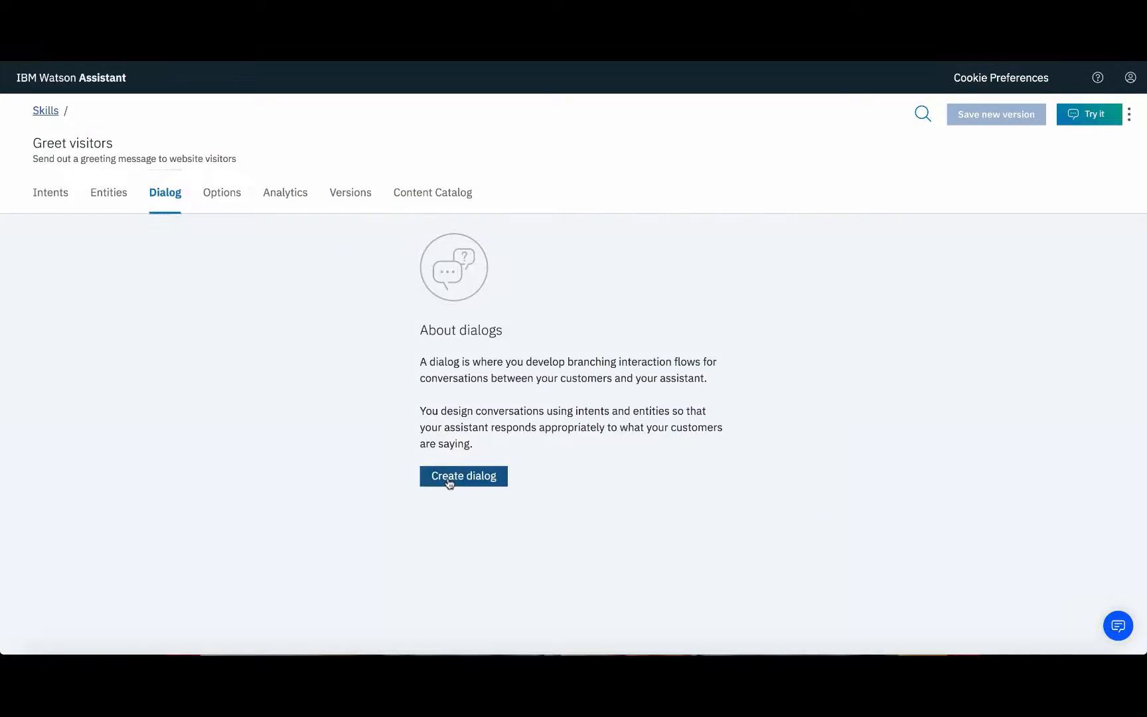
{"action": "left_click", "coordinate": [452, 488]}
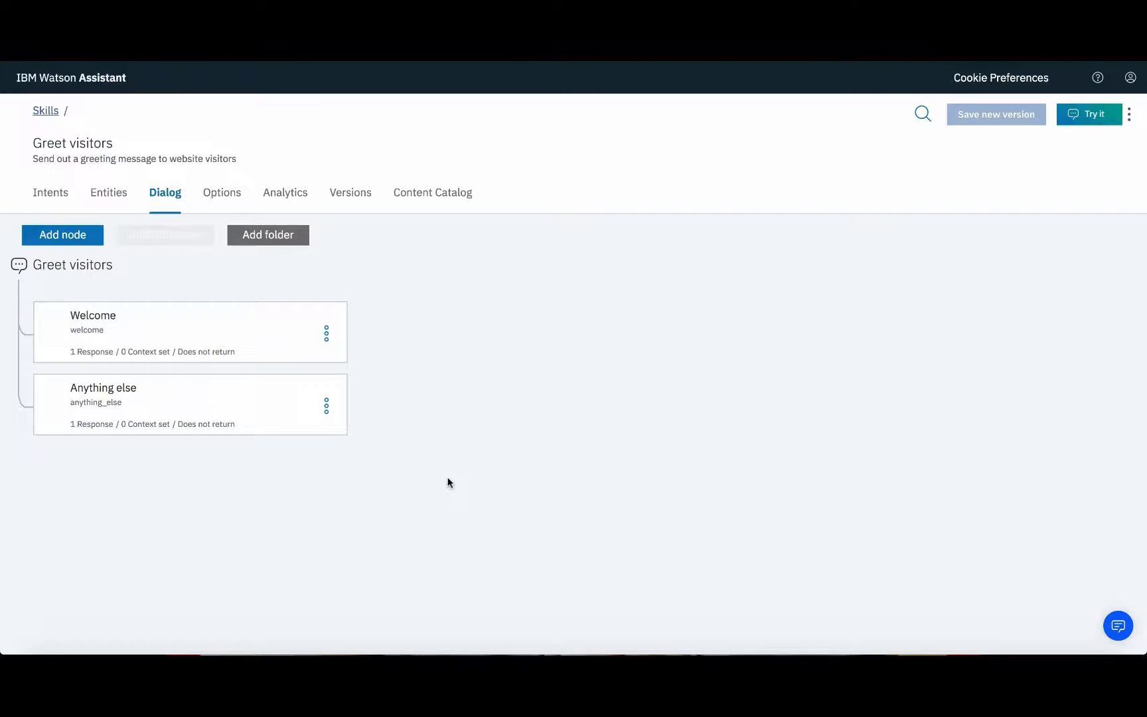
Add a dialog node named "Happiness Rating" that is triggered when the assistant recognizes the #happy intent
{"action": "left_click", "coordinate": [77, 243]}
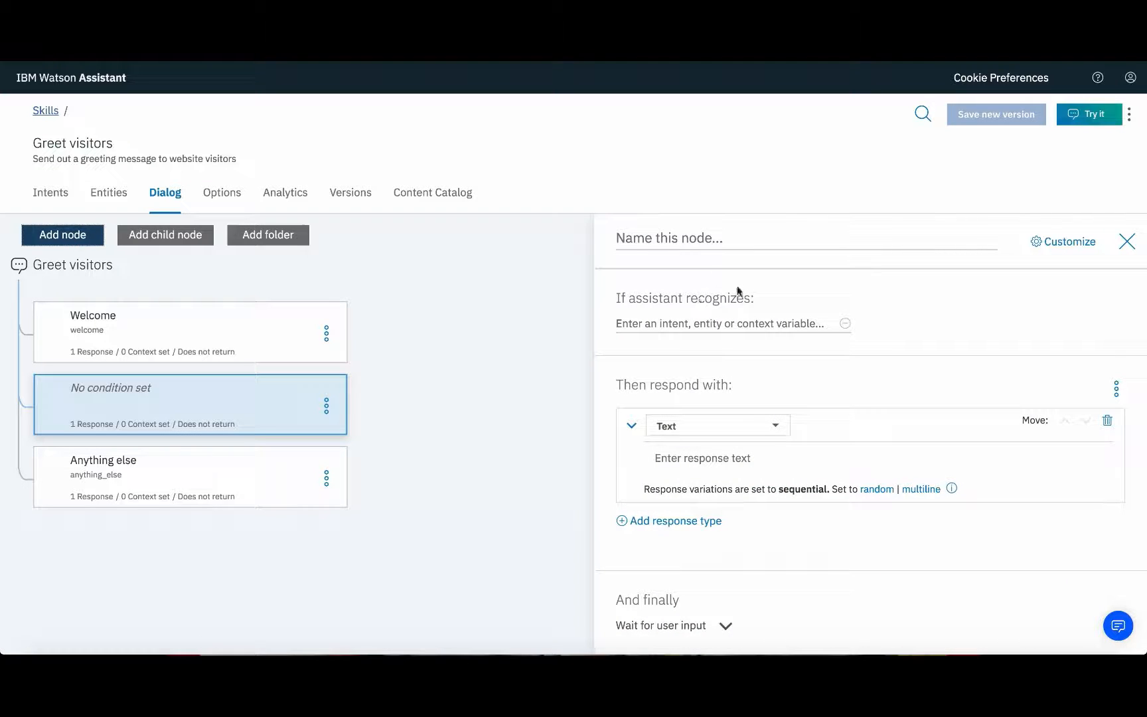
{"action": "left_click", "coordinate": [675, 237]}
{"action": "type", "text": "H"}
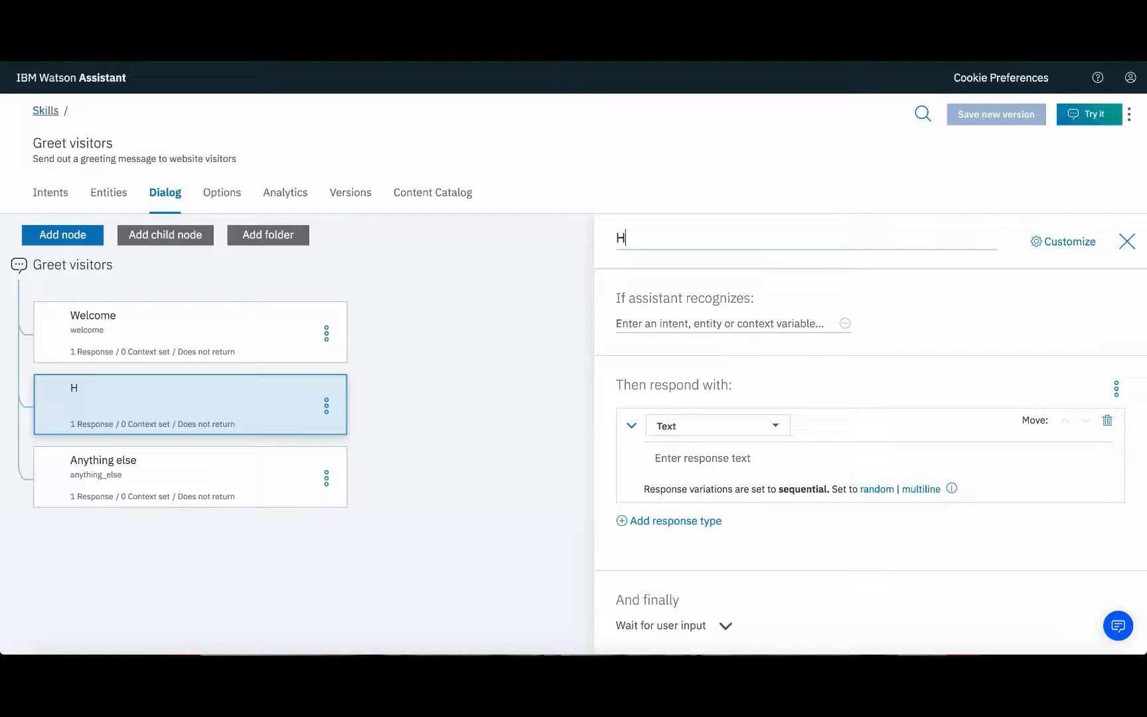
{"action": "type", "text": "appiness R"}
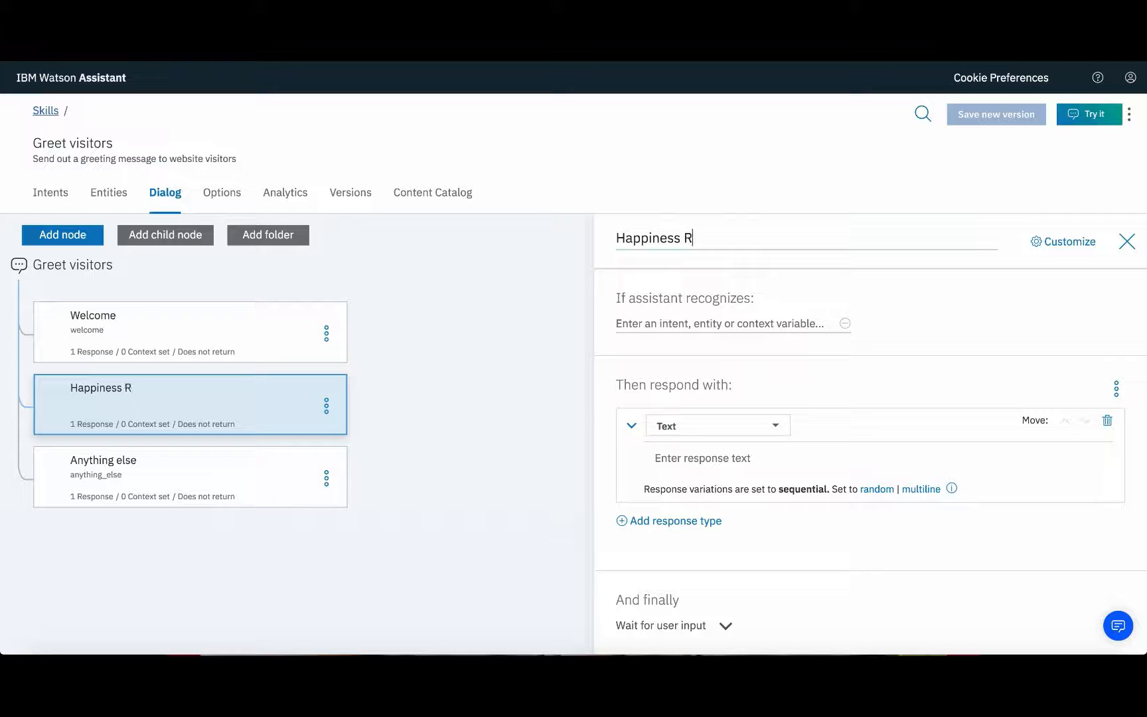
{"action": "type", "text": "ating"}
{"action": "left_click", "coordinate": [672, 324]}
{"action": "type", "text": "#"}
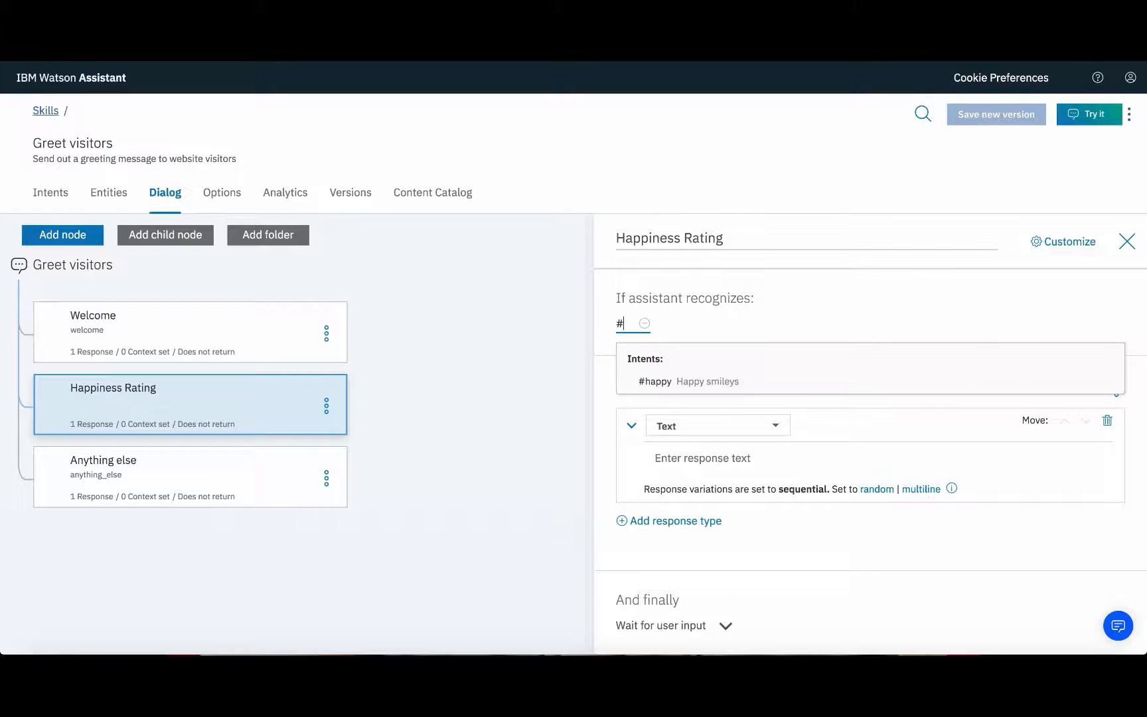
{"action": "left_click", "coordinate": [670, 383]}
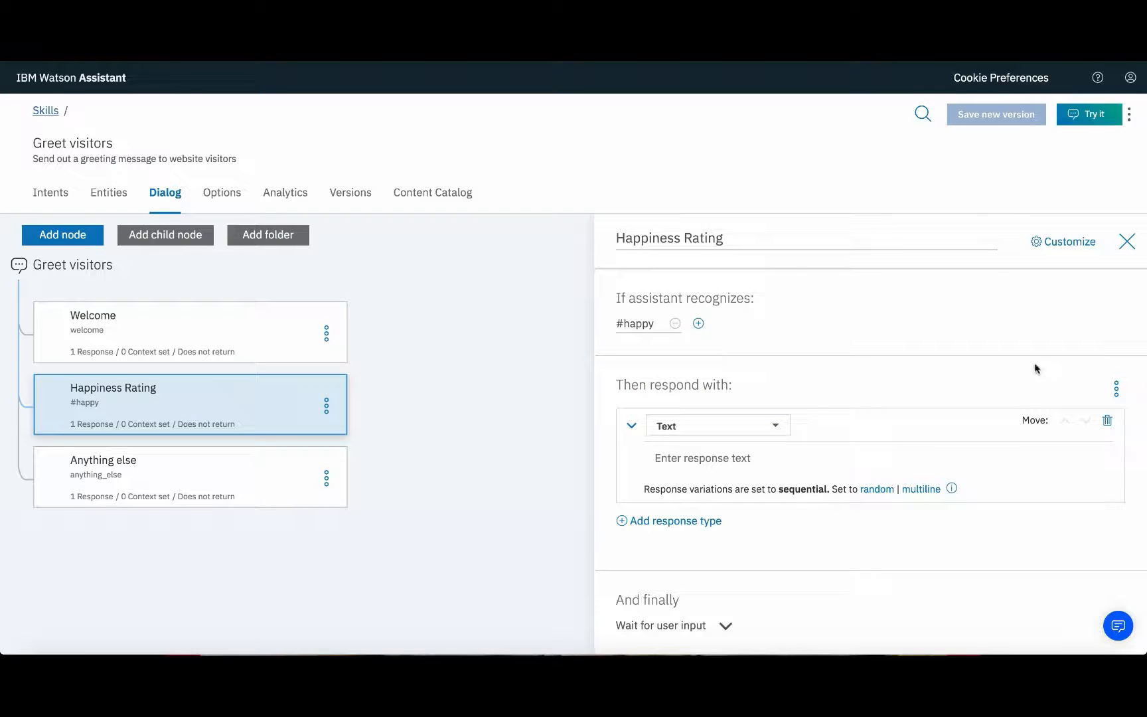
Replace the Happiness Rating node's response with JSON defining a user_defined zohosalesiq input of type "happiness-rating" and level "3", and close the node
{"action": "left_click", "coordinate": [1115, 389]}
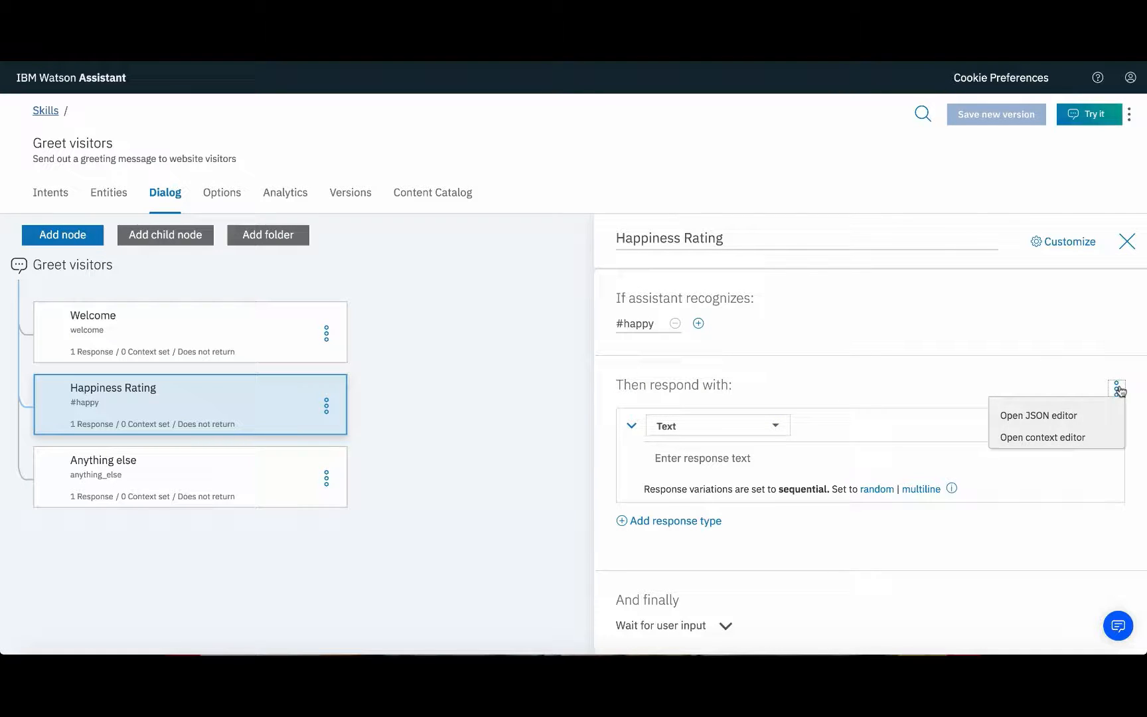
{"action": "left_click", "coordinate": [1048, 417]}
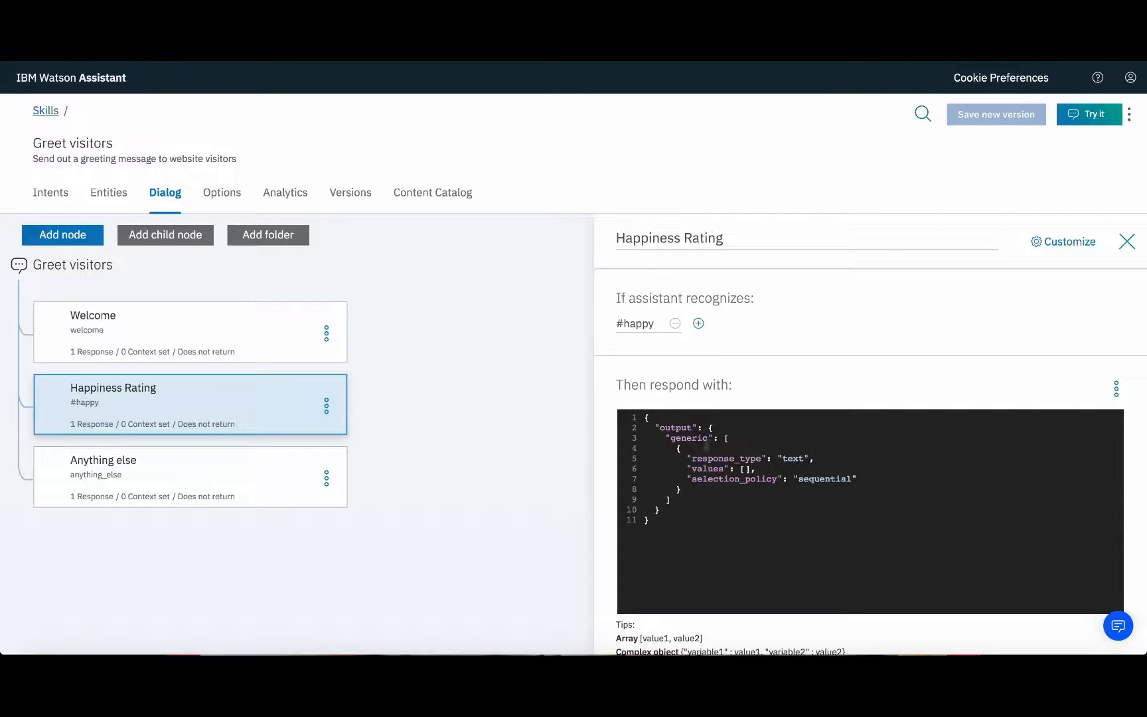
{"action": "left_click_drag", "start_coordinate": [643, 420], "coordinate": [700, 521]}
{"action": "key", "text": "BackSpace"}
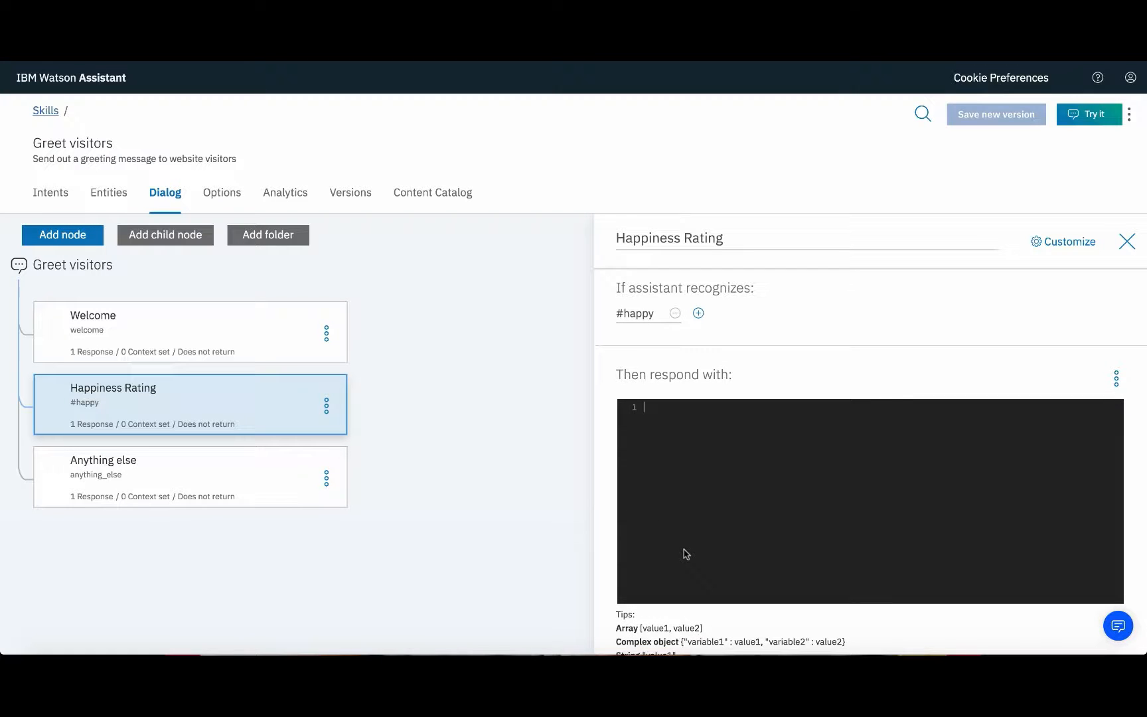
{"action": "type", "text": "{   \"output\": {     \"user_defined\": { \"zohosalesiq\": {      \"input\": {       \"type\": \"happiness-rating\",       \"level\": \"3\"     }   }     }   } }"}
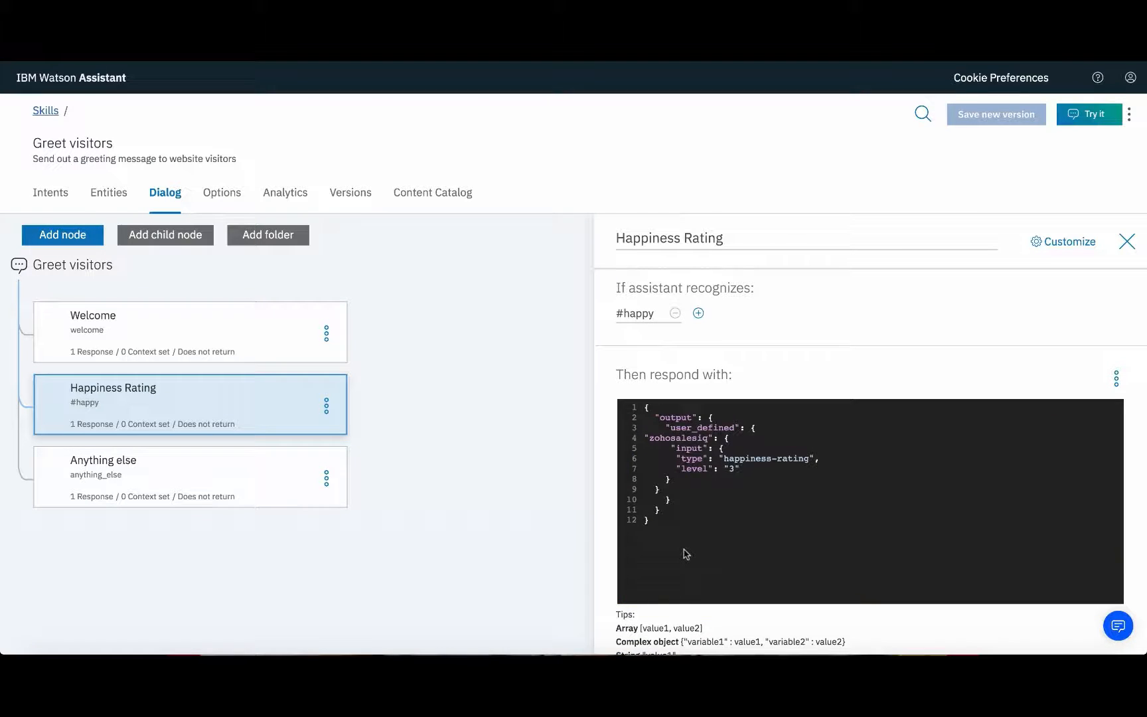
{"action": "scroll", "coordinate": [696, 608], "scroll_direction": "down", "scroll_amount": 1}
{"action": "scroll", "coordinate": [698, 612], "scroll_direction": "down", "scroll_amount": 1}
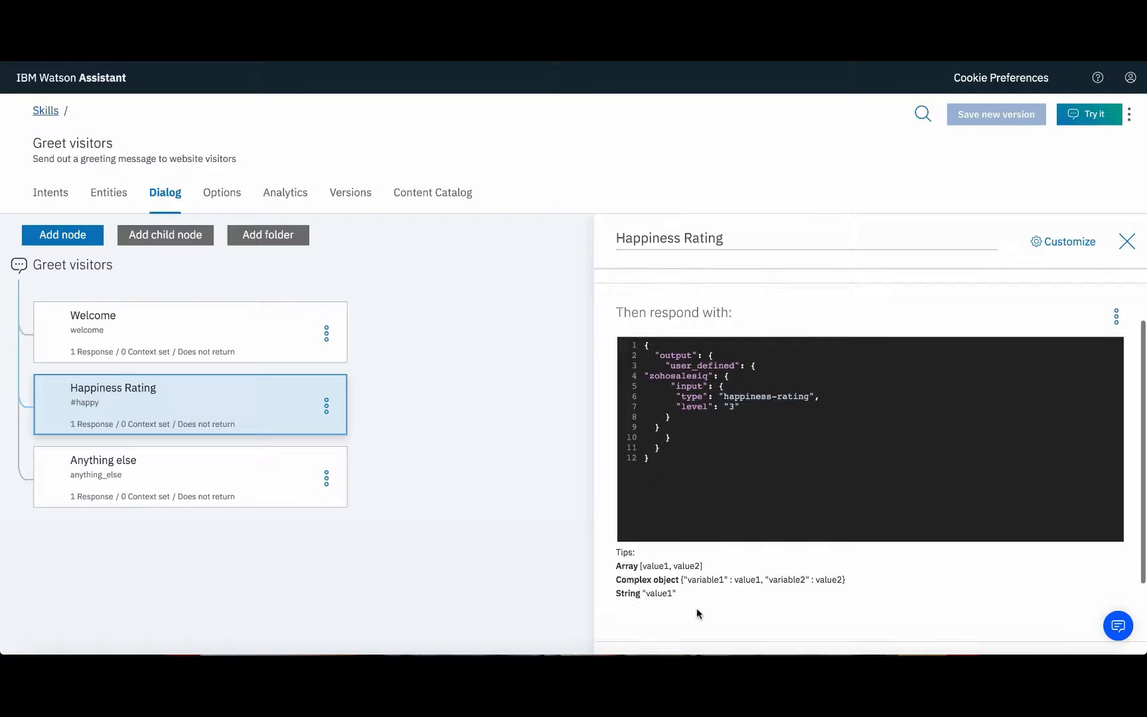
{"action": "left_click", "coordinate": [1127, 242]}
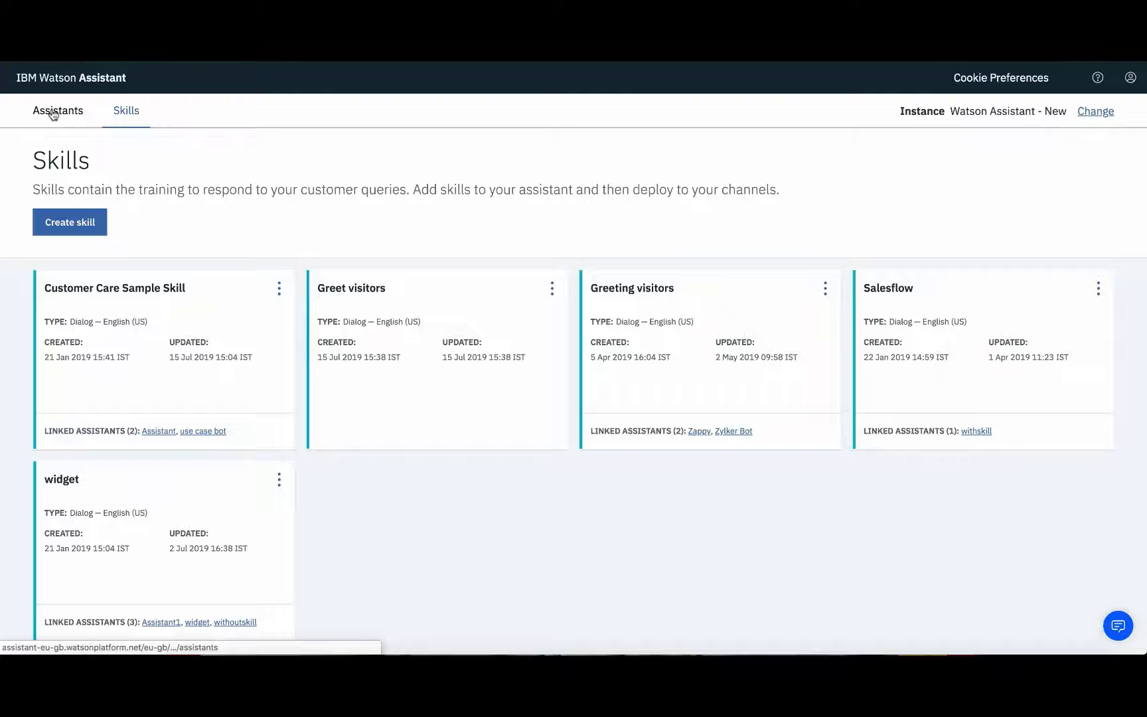
Create an assistant named "MyAssistant" with the description "My website assistant" and the preview link enabled
{"action": "left_click", "coordinate": [55, 113]}
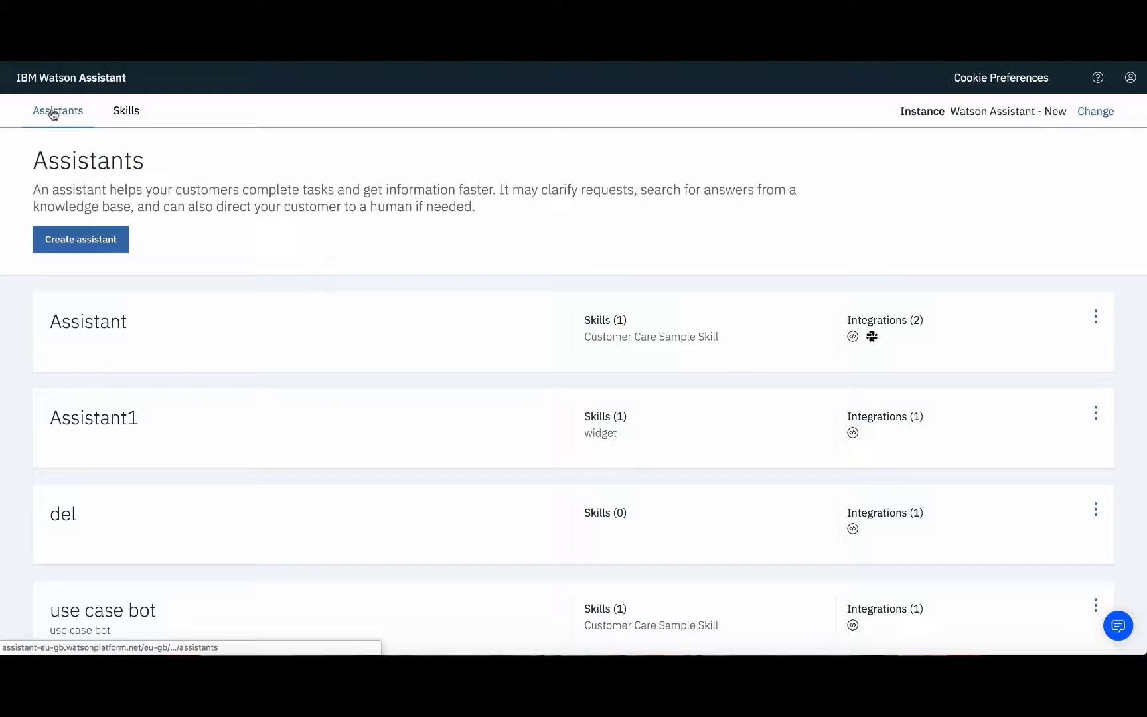
{"action": "left_click", "coordinate": [75, 234]}
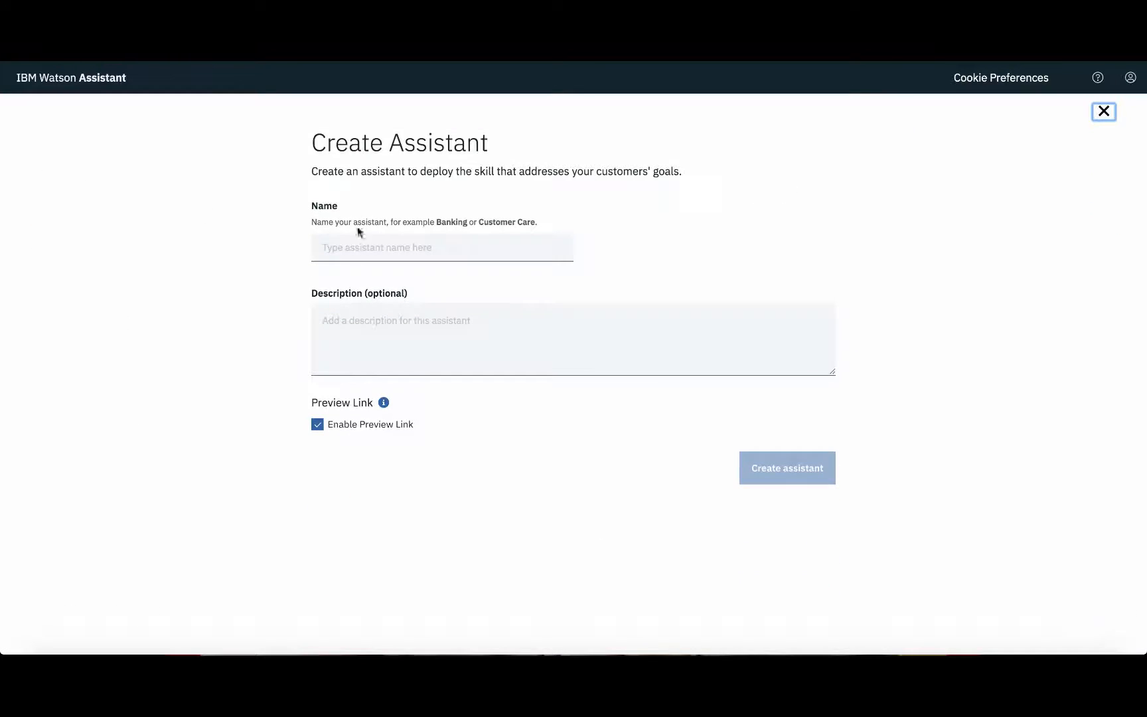
{"action": "left_click", "coordinate": [356, 249]}
{"action": "type", "text": "MyAssistant"}
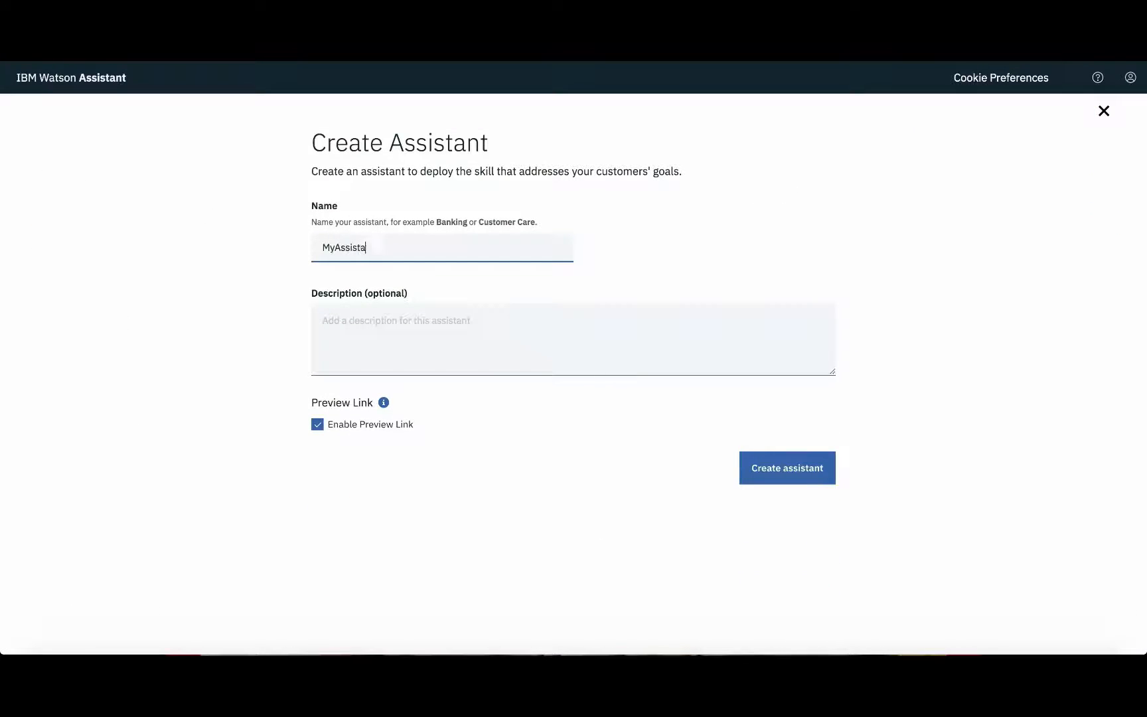
{"action": "left_click", "coordinate": [340, 327]}
{"action": "type", "text": "My website Assistant"}
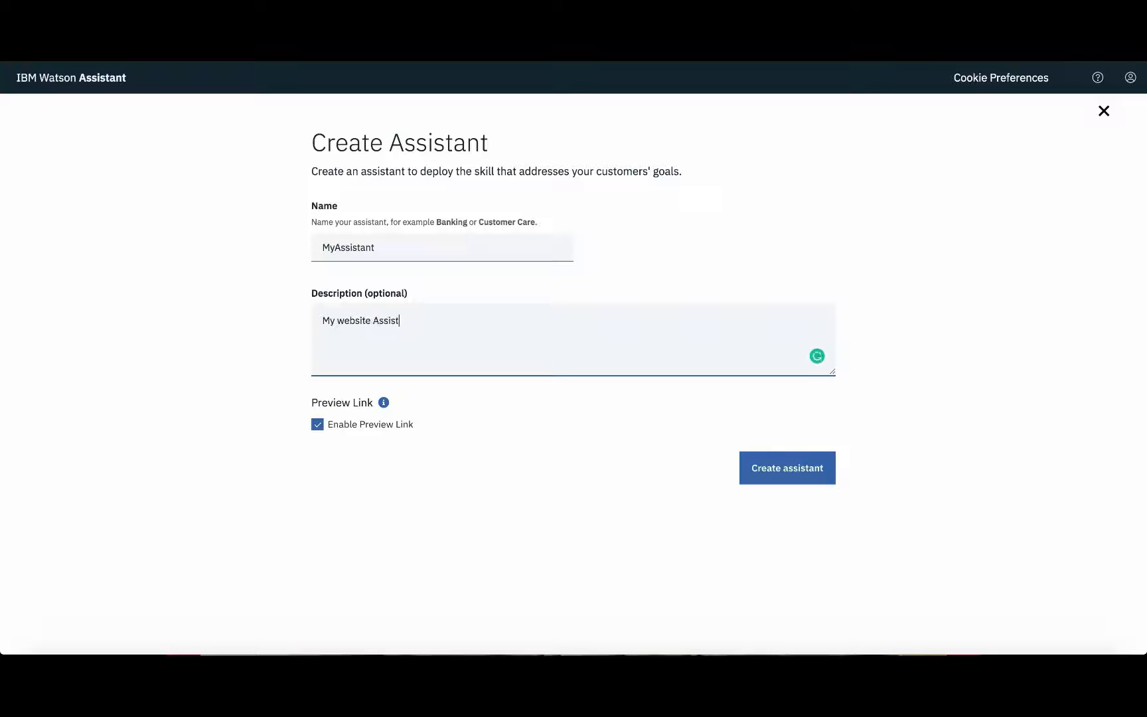
{"action": "key", "text": "BackSpace"}
{"action": "key", "text": "BackSpace"}
{"action": "key", "text": "BackSpace"}
{"action": "key", "text": "BackSpace"}
{"action": "key", "text": "BackSpace"}
{"action": "key", "text": "BackSpace"}
{"action": "key", "text": "BackSpace"}
{"action": "key", "text": "BackSpace"}
{"action": "key", "text": "BackSpace"}
{"action": "type", "text": "assistant"}
{"action": "left_click", "coordinate": [770, 476]}
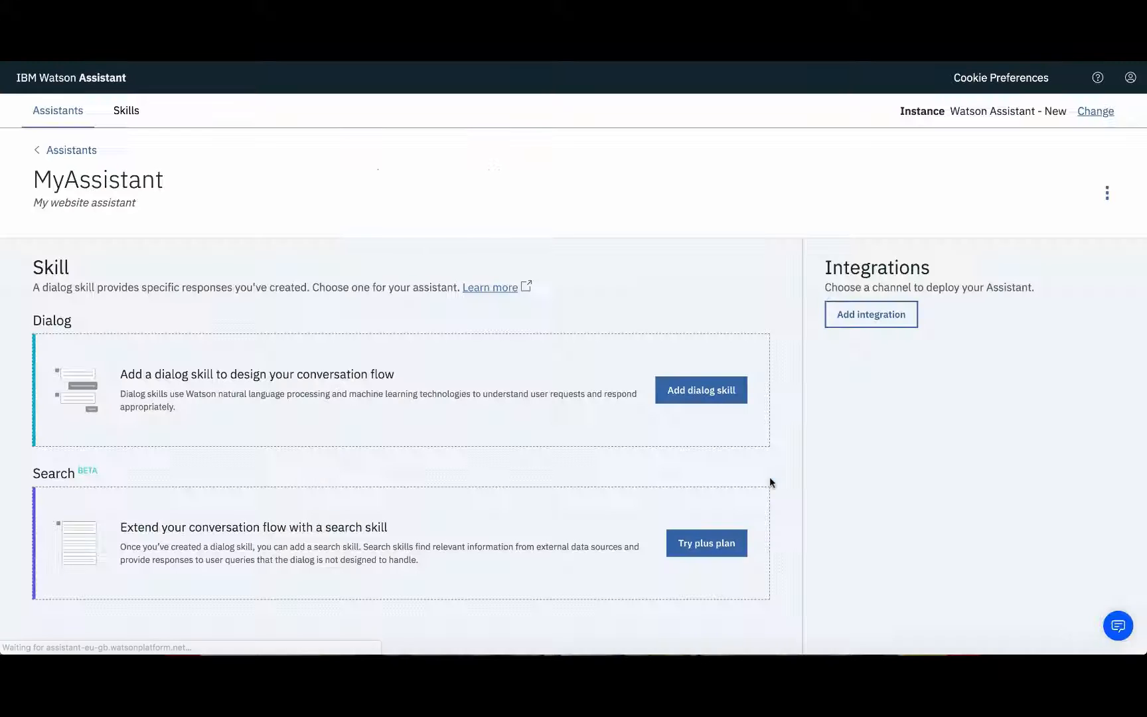
Add the existing Salesflow dialog skill to MyAssistant and look over the linked skill
{"action": "left_click", "coordinate": [710, 391]}
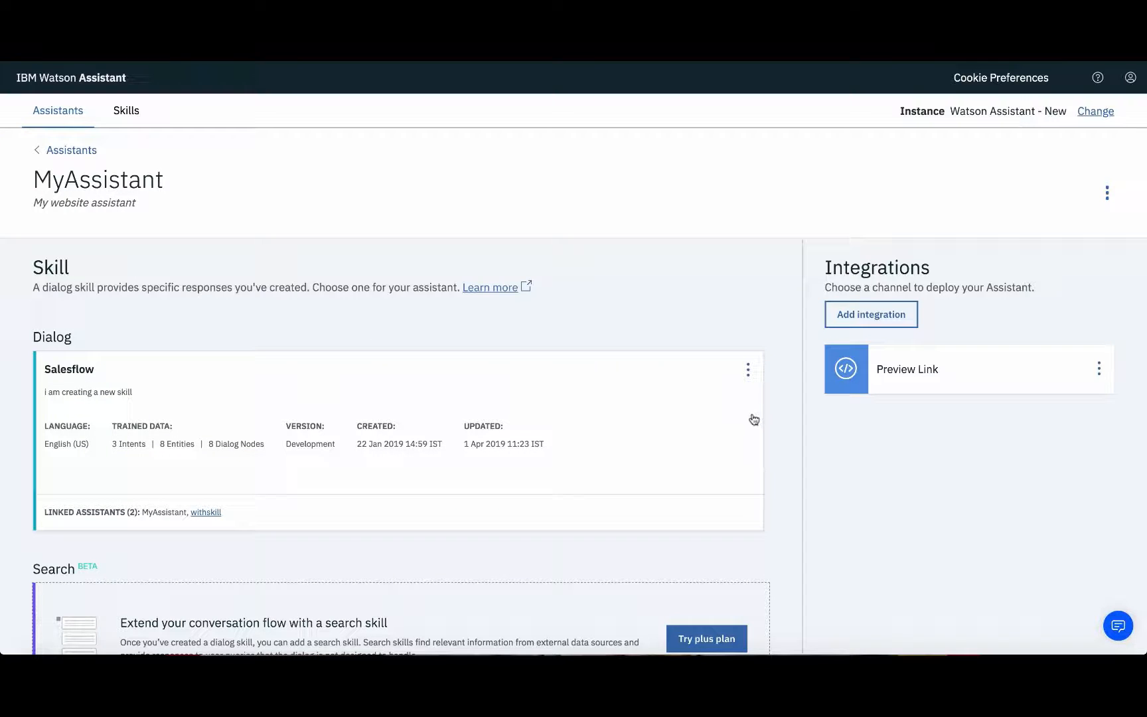
{"action": "scroll", "coordinate": [628, 487], "scroll_direction": "down", "scroll_amount": 1}
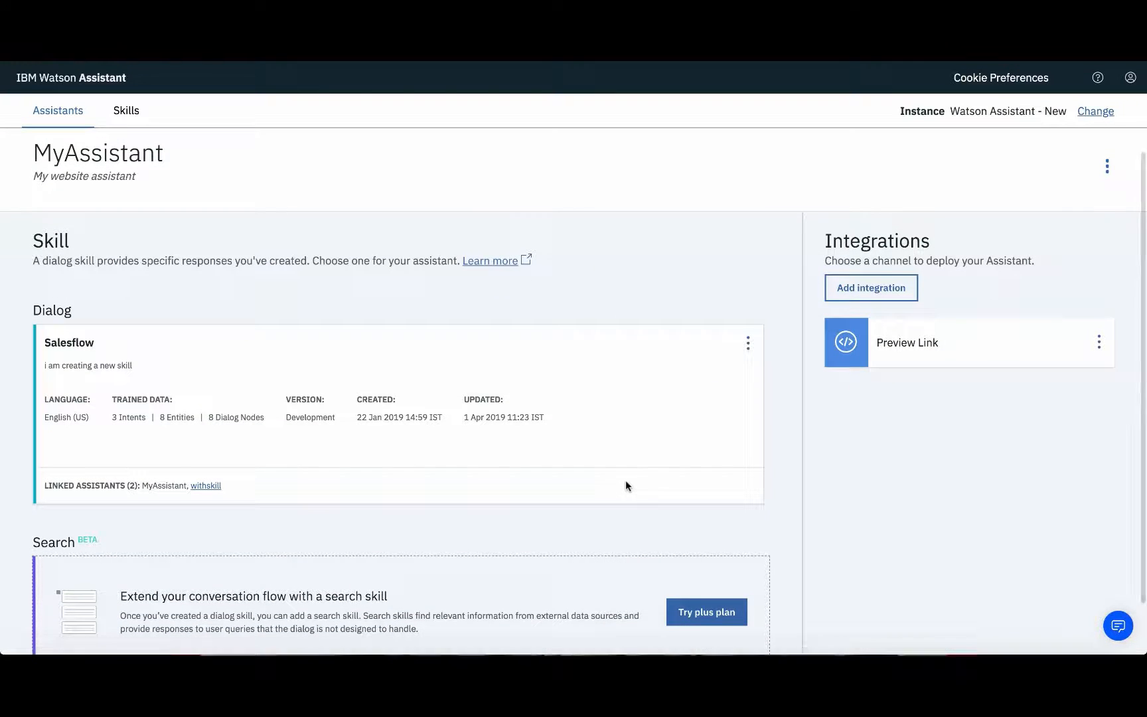
{"action": "scroll", "coordinate": [625, 484], "scroll_direction": "up", "scroll_amount": 1}
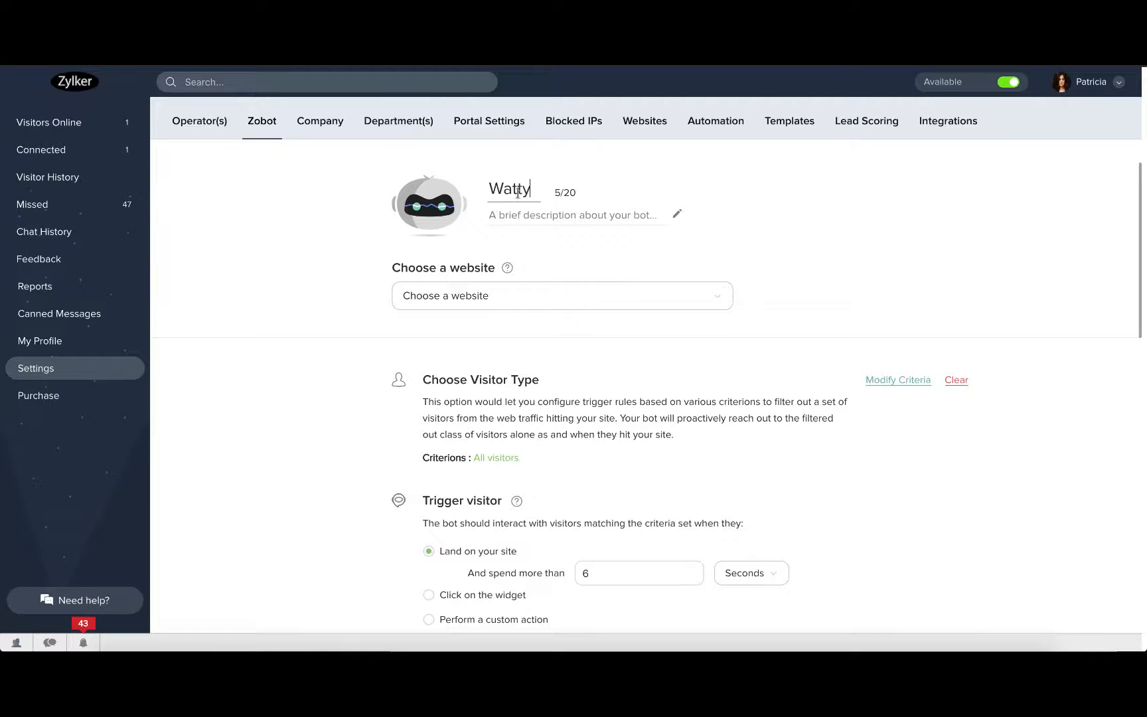
In Zoho SalesIQ's Zobot settings, describe the Watty bot as "Website Assistant" and choose its website
{"action": "type", "text": "Website Assistant"}
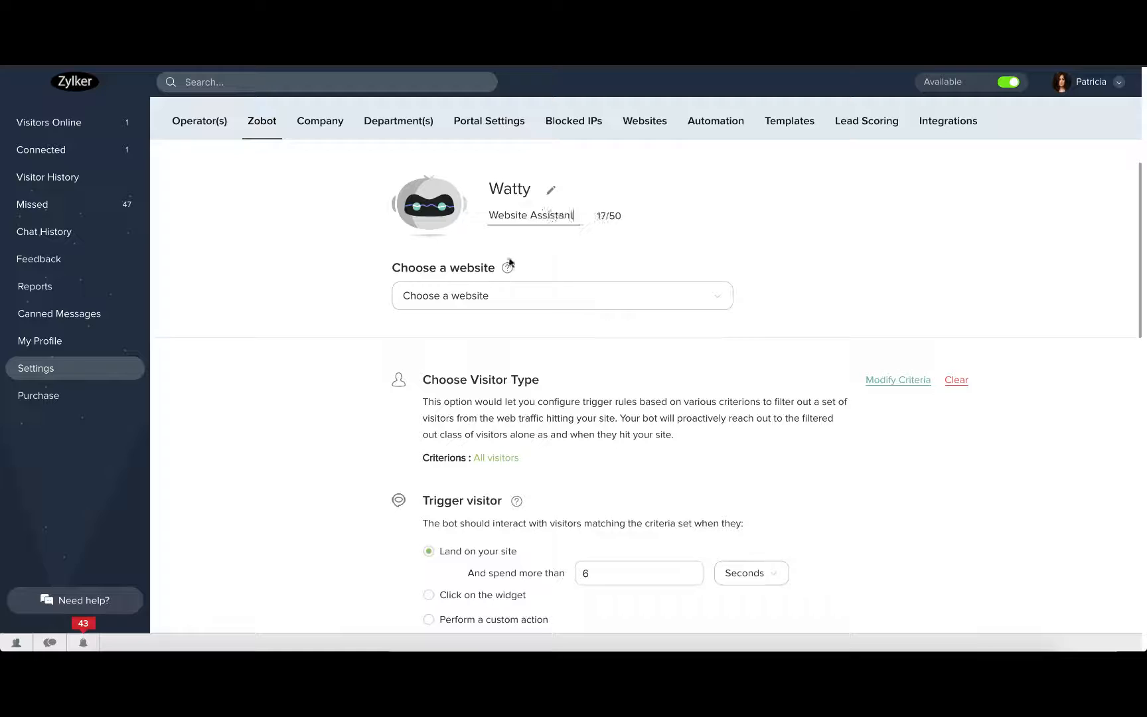
{"action": "left_click", "coordinate": [532, 295]}
{"action": "left_click", "coordinate": [469, 374]}
Set the Watty bot to trigger when visitors land on the site and spend more than 3 seconds, and complete the remaining bot settings
{"action": "scroll", "coordinate": [891, 252], "scroll_direction": "down", "scroll_amount": 5}
{"action": "left_click", "coordinate": [678, 440]}
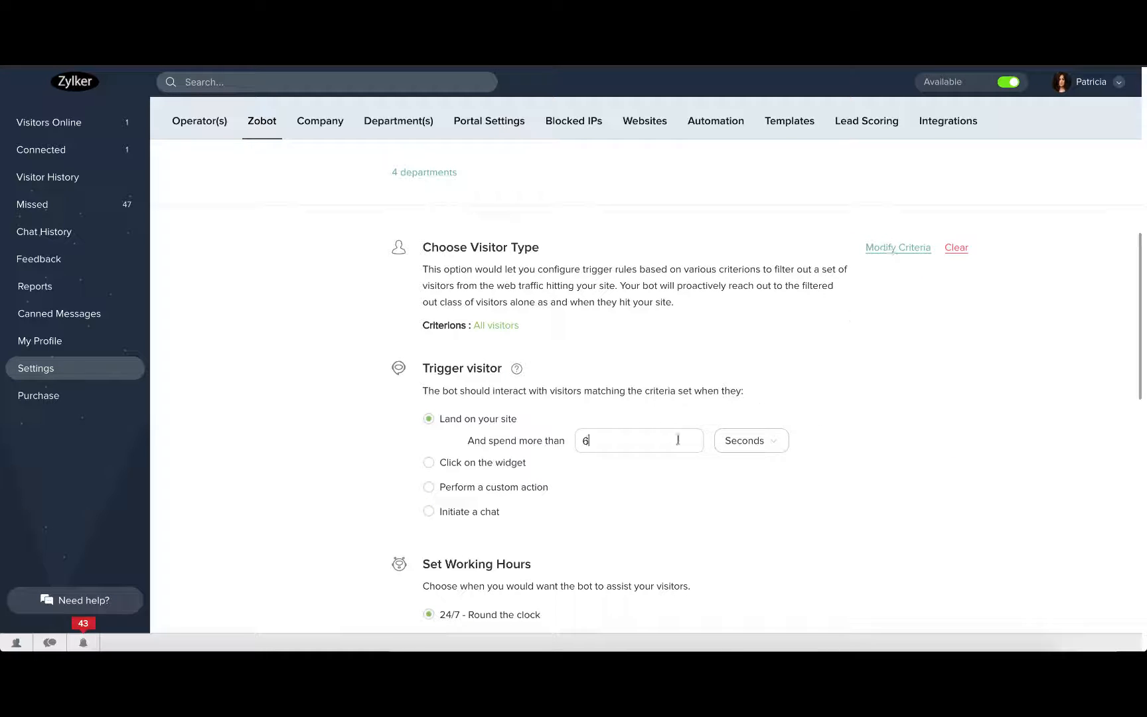
{"action": "key", "text": "BackSpace"}
{"action": "type", "text": "3"}
{"action": "scroll", "coordinate": [594, 540], "scroll_direction": "down", "scroll_amount": 5}
{"action": "left_click", "coordinate": [977, 374]}
{"action": "left_click", "coordinate": [903, 426]}
{"action": "scroll", "coordinate": [747, 534], "scroll_direction": "down", "scroll_amount": 4}
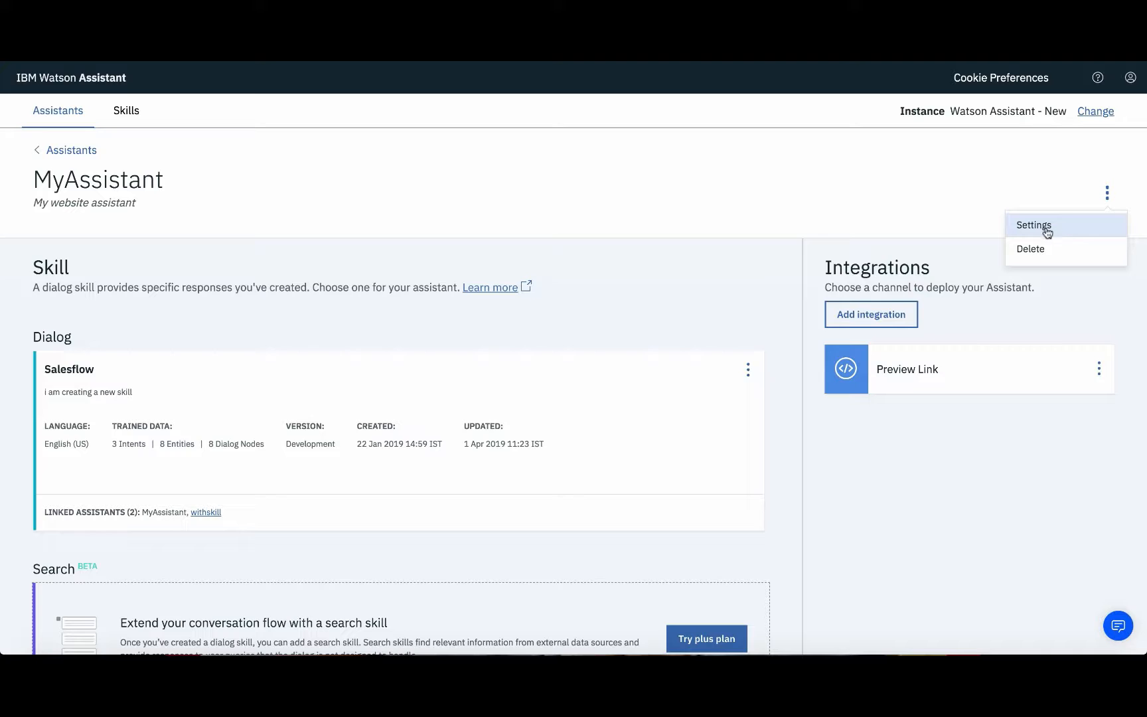
Copy the Assistant ID from MyAssistant's API details in Watson Assistant, paste it into Watty's configuration in Zoho SalesIQ, and save
{"action": "left_click", "coordinate": [1045, 225]}
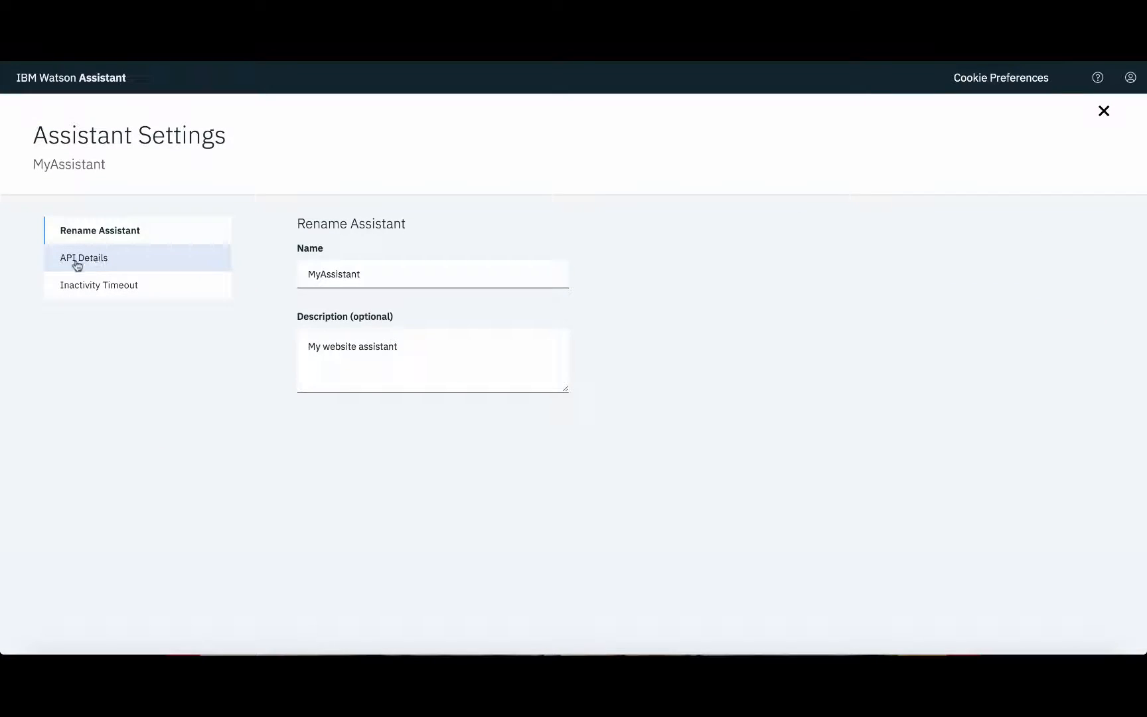
{"action": "left_click", "coordinate": [77, 265]}
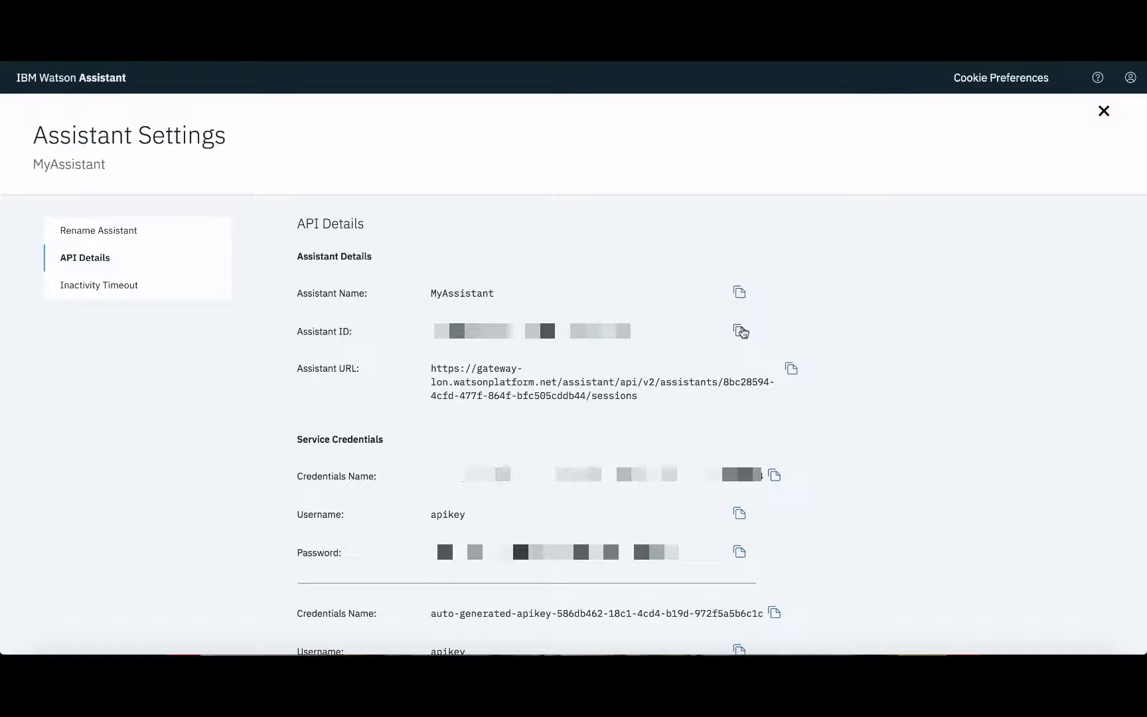
{"action": "left_click", "coordinate": [740, 332]}
{"action": "left_click", "coordinate": [740, 332]}
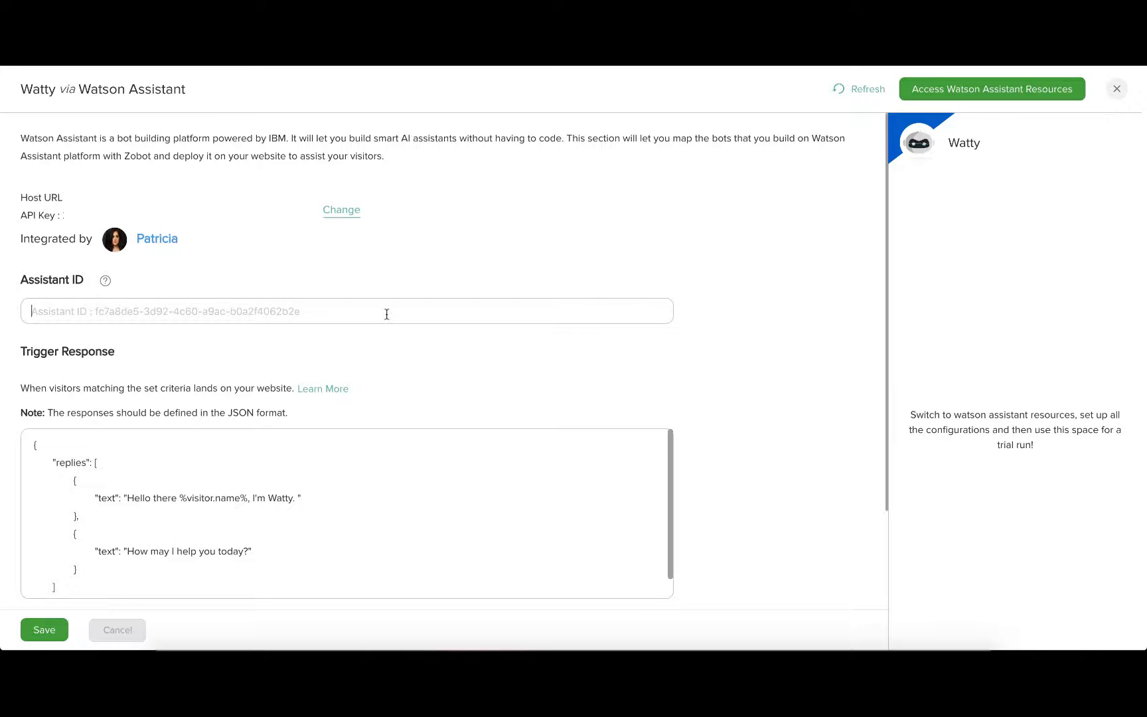
{"action": "key", "text": "ctrl+v"}
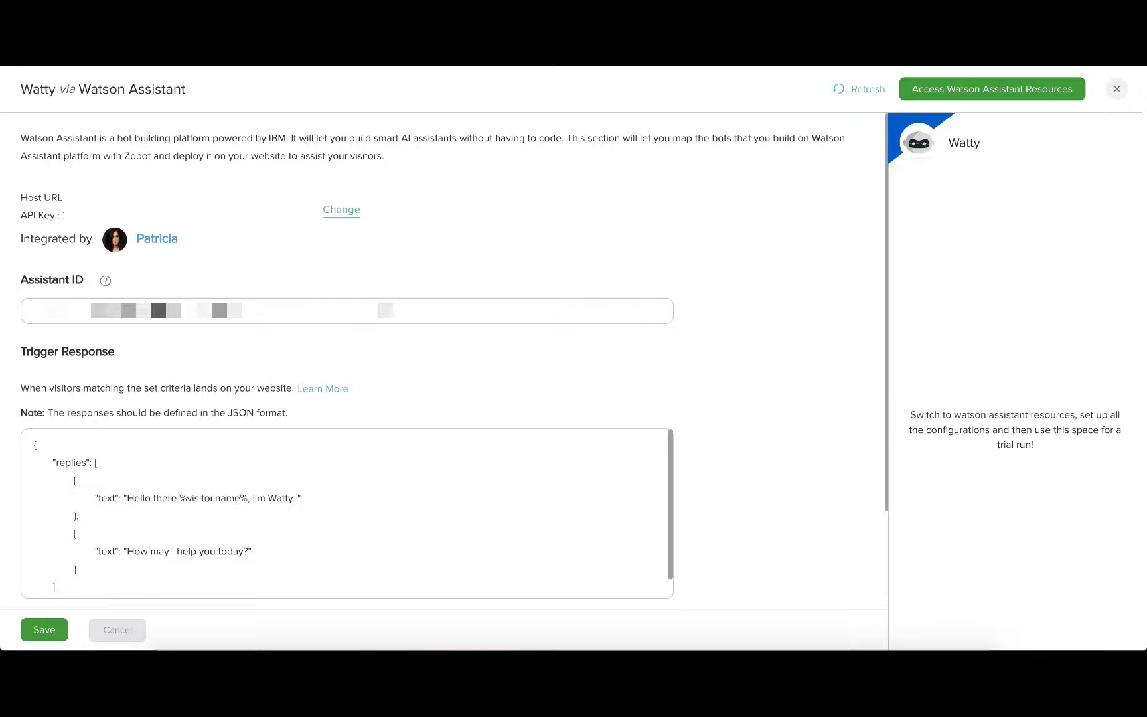
{"action": "left_click", "coordinate": [42, 631]}
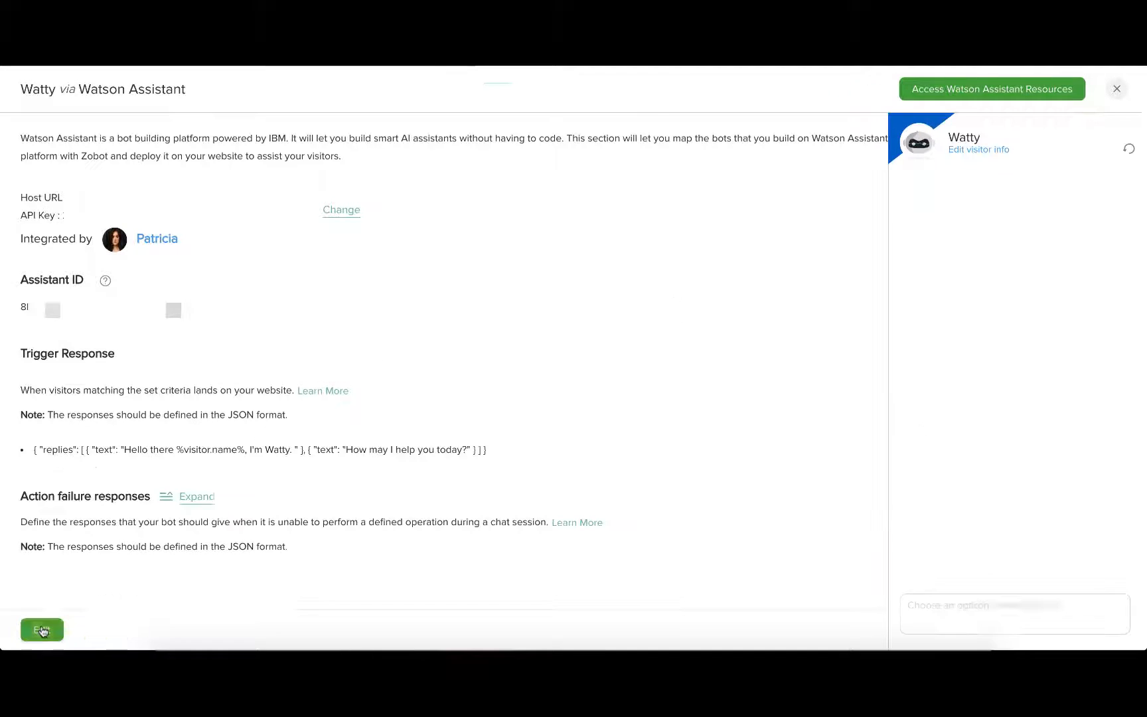